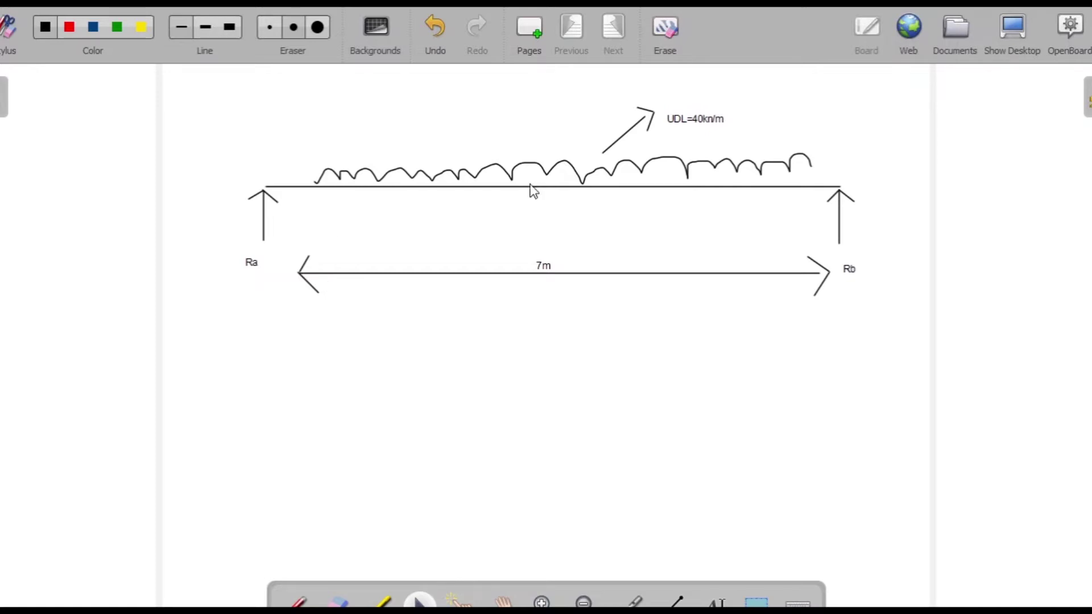
Step: Add a typed 'SSB' label just below the 7m dimension line of the beam sketch
left_click(711, 603)
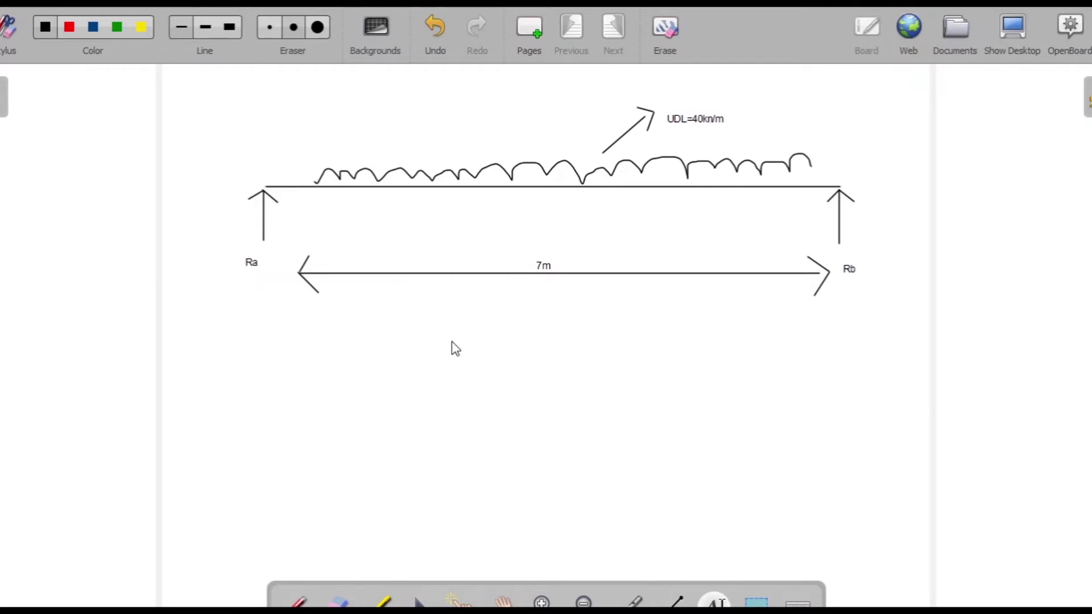
left_click(454, 346)
type("SSB")
left_click(530, 429)
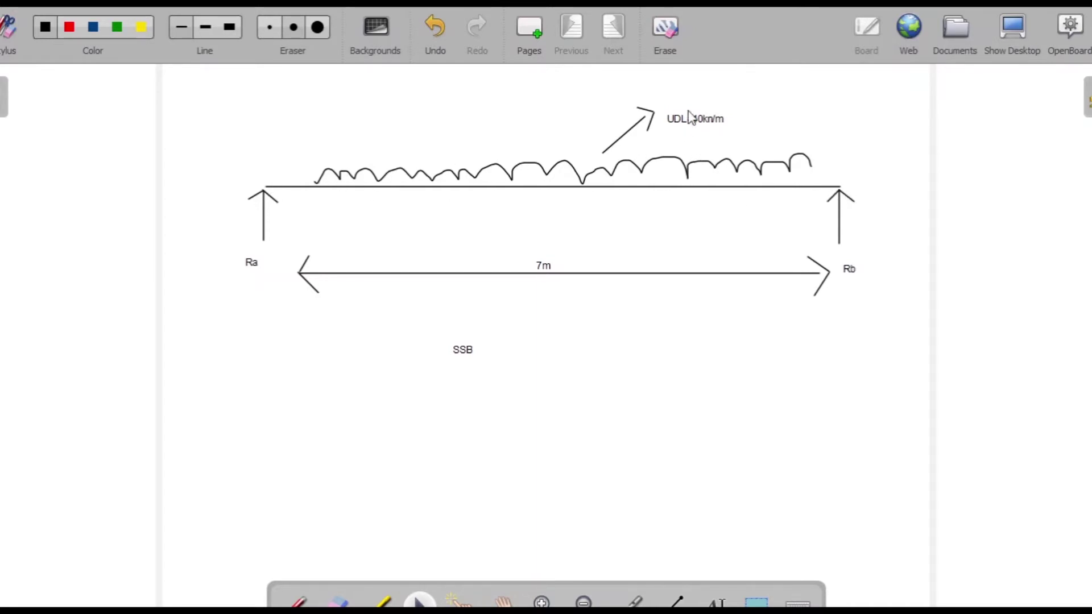
left_click(295, 602)
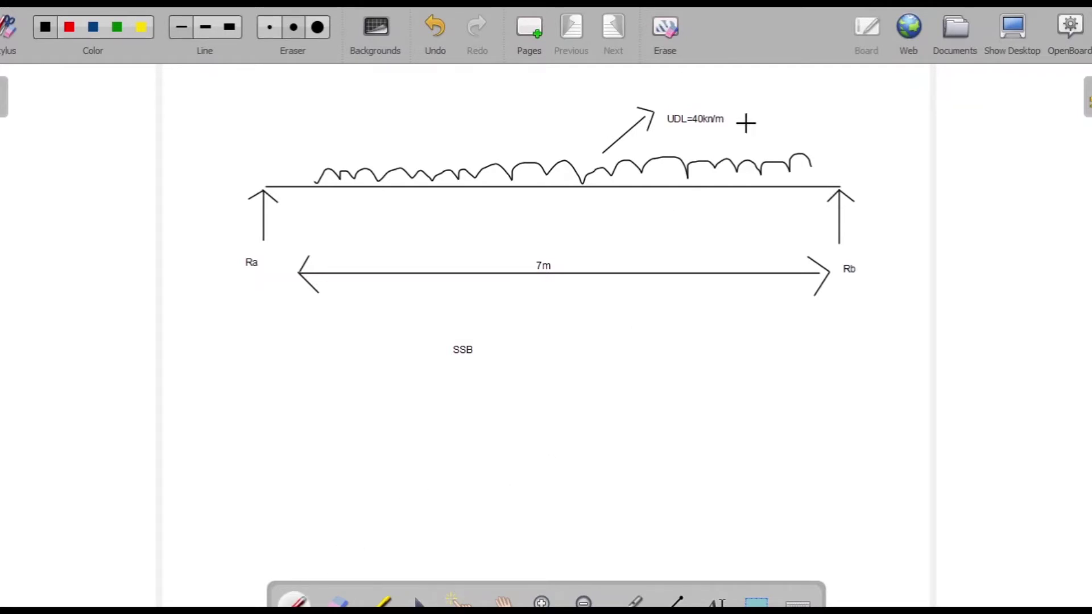
Step: Circle the UDL=40kn/m and 7m labels and draw a downward arrow at midspan
mouse_move(733, 93)
left_mouse_down()
mouse_move(679, 112)
mouse_move(705, 80)
mouse_move(649, 130)
left_mouse_up()
mouse_move(538, 232)
left_mouse_down()
mouse_move(519, 281)
mouse_move(529, 239)
left_mouse_up()
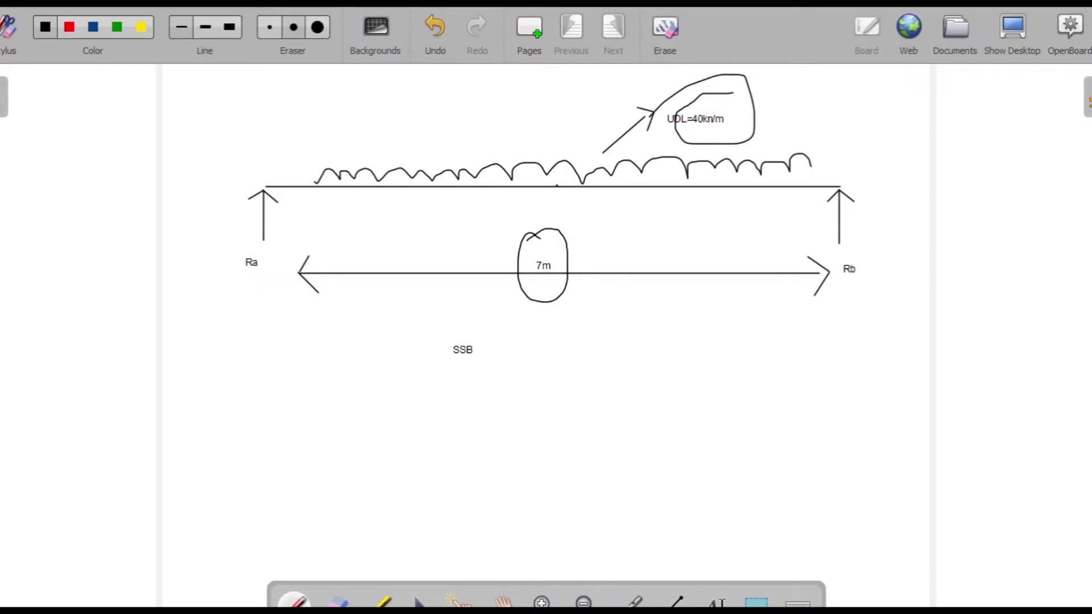
left_click_drag(556, 186, 556, 130)
left_click_drag(540, 166, 581, 161)
Step: Add the typed calculation 40*7=280kn to the right of the beam
left_click(889, 179)
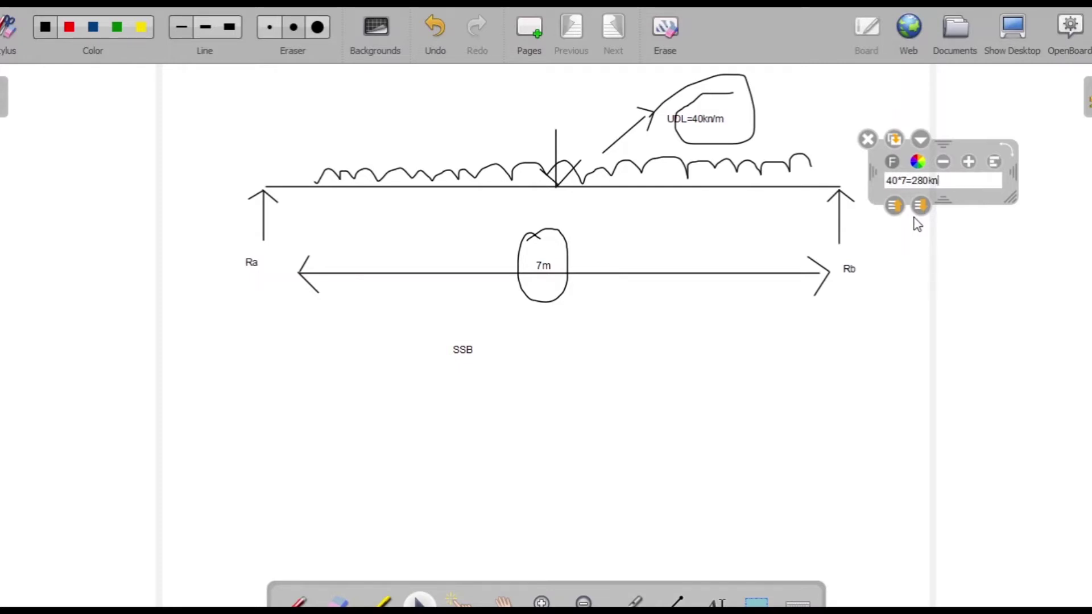
double_click(914, 279)
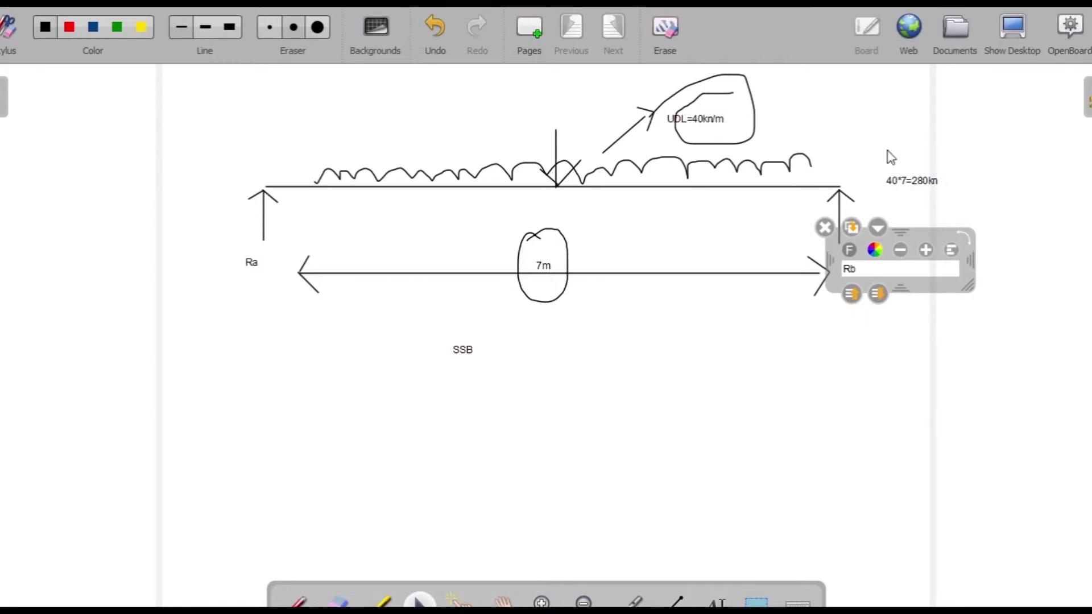
double_click(910, 181)
left_click(555, 301)
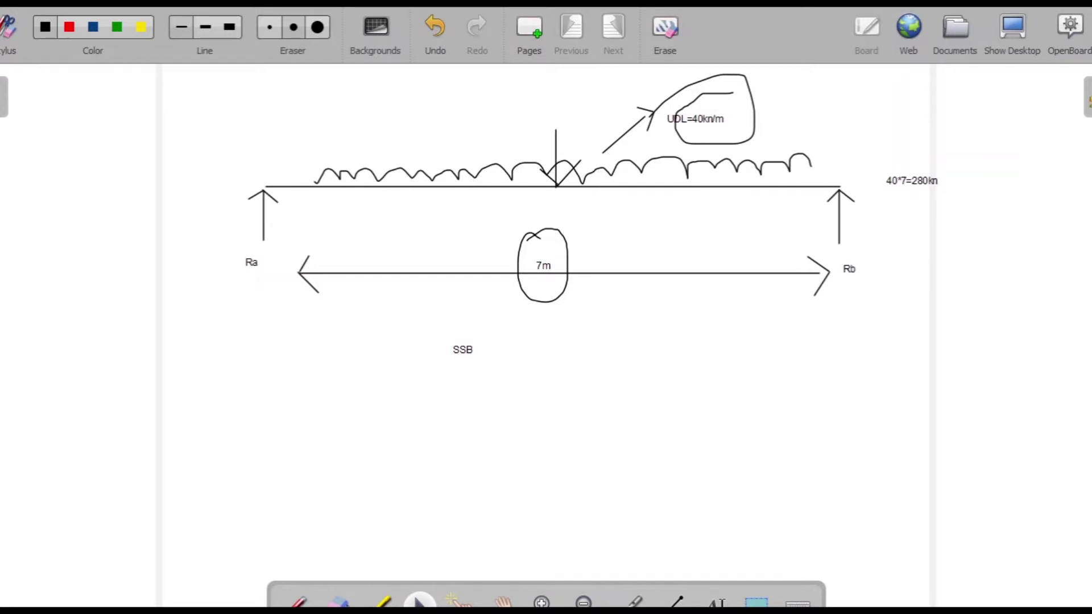
left_click(294, 603)
Step: Handwrite 280 kN above the midspan arrow and RA + RB = 280 below the sketch
left_click_drag(538, 121, 559, 118)
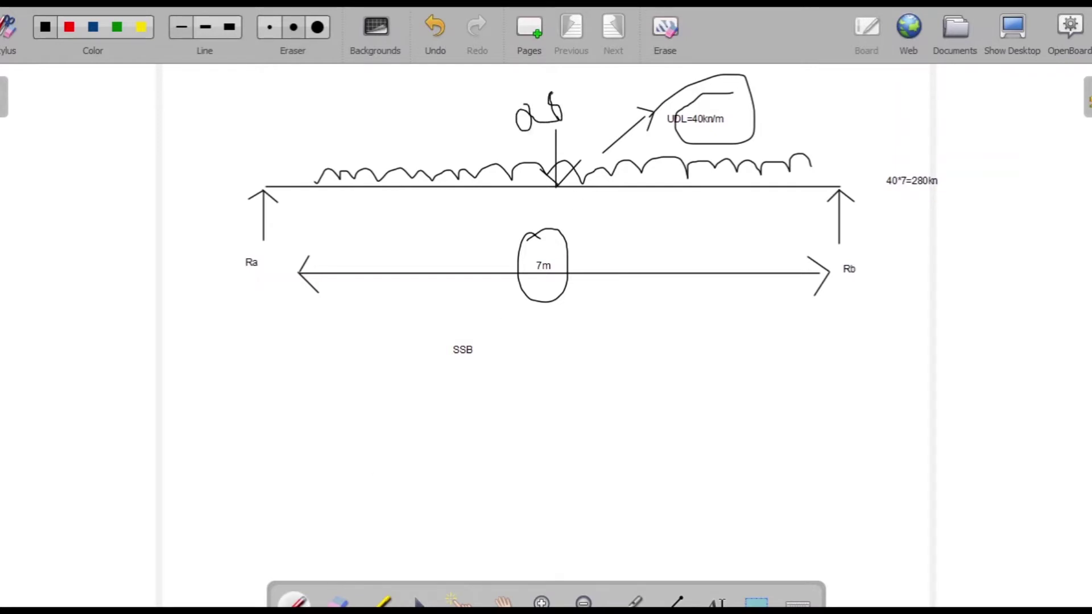
mouse_move(608, 76)
left_mouse_down()
mouse_move(606, 108)
mouse_move(626, 101)
left_mouse_up()
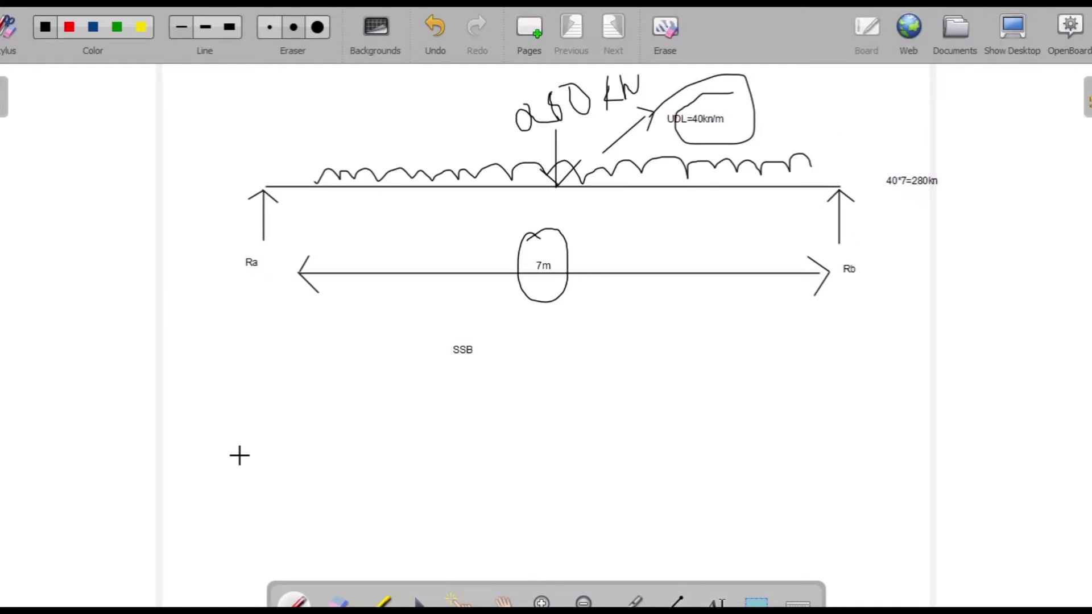
mouse_move(240, 361)
left_mouse_down()
mouse_move(247, 383)
mouse_move(236, 388)
mouse_move(257, 411)
mouse_move(279, 392)
mouse_move(266, 426)
mouse_move(283, 398)
mouse_move(302, 411)
left_mouse_up()
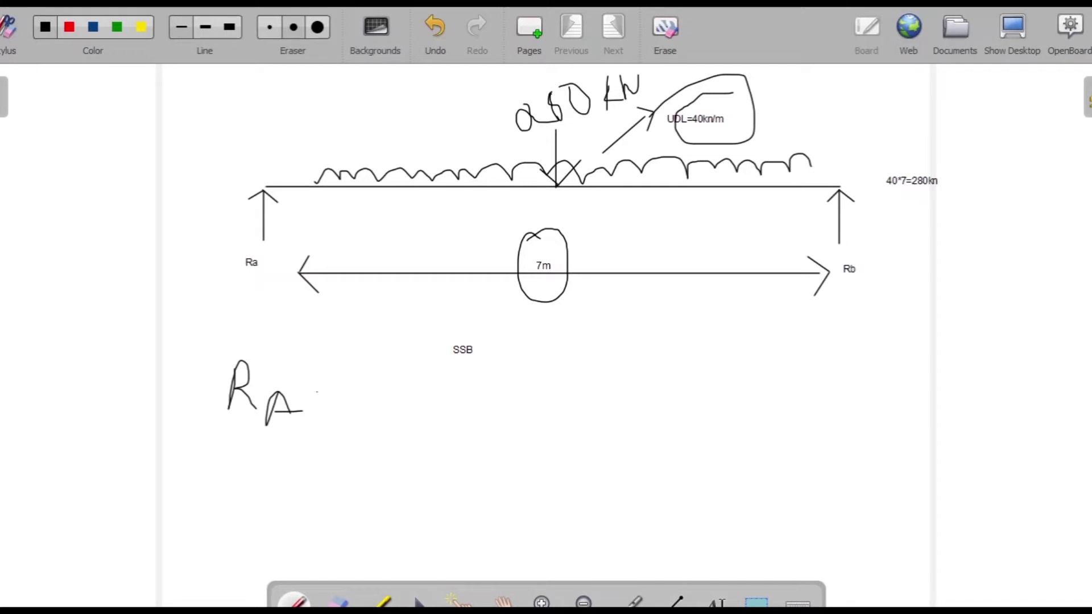
mouse_move(393, 364)
left_mouse_down()
mouse_move(388, 400)
mouse_move(415, 406)
left_mouse_up()
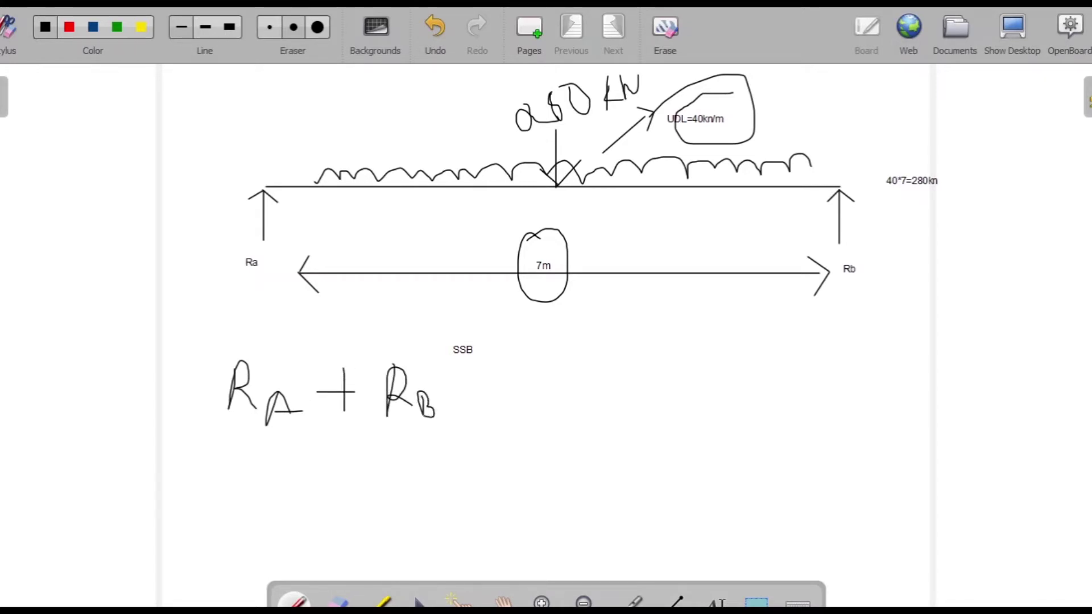
left_click_drag(490, 382, 517, 379)
left_click_drag(484, 398, 512, 398)
mouse_move(587, 358)
left_mouse_down()
mouse_move(597, 364)
mouse_move(572, 392)
mouse_move(607, 389)
left_mouse_up()
left_click_drag(605, 358, 677, 371)
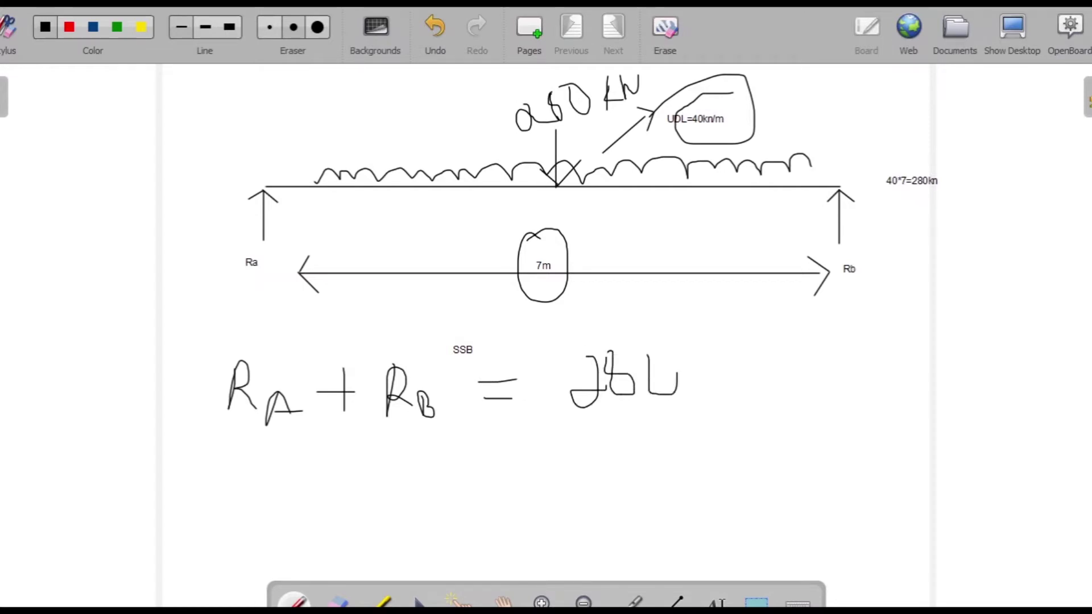
Step: Handwrite RA = RB and 2RA = 280, concluding RA = RB = 140 kN
mouse_move(303, 458)
left_mouse_down()
mouse_move(300, 483)
mouse_move(341, 516)
mouse_move(354, 482)
mouse_move(358, 504)
mouse_move(343, 500)
mouse_move(411, 486)
mouse_move(403, 502)
mouse_move(447, 476)
mouse_move(447, 500)
mouse_move(456, 462)
mouse_move(447, 498)
mouse_move(447, 473)
mouse_move(480, 505)
left_mouse_up()
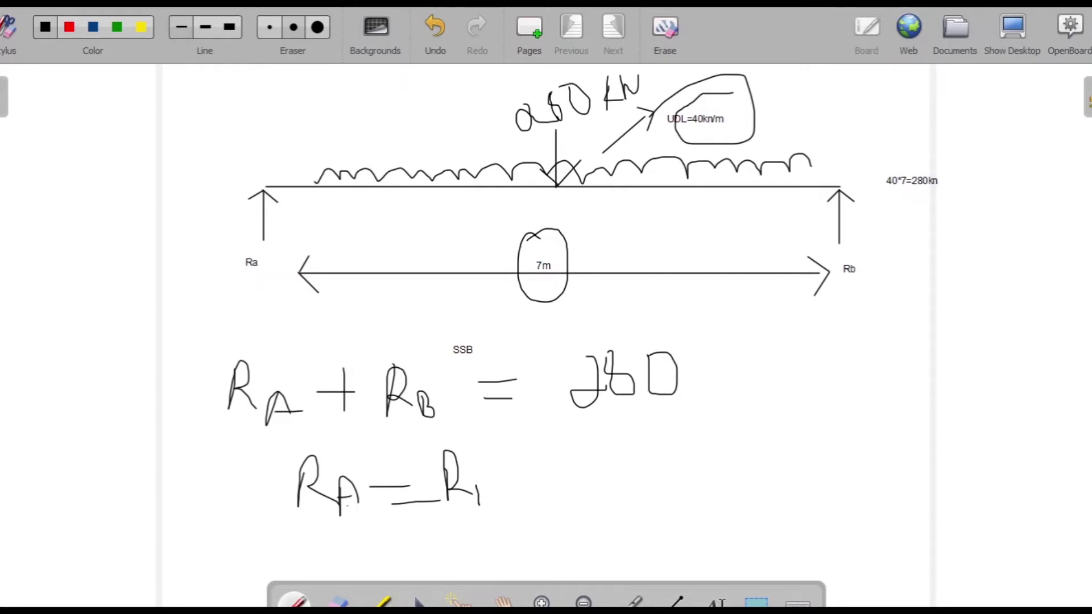
mouse_move(312, 339)
left_mouse_down()
mouse_move(256, 370)
mouse_move(314, 351)
left_mouse_up()
mouse_move(615, 457)
left_mouse_down()
mouse_move(615, 494)
mouse_move(649, 493)
left_mouse_up()
mouse_move(663, 433)
left_mouse_down()
mouse_move(655, 474)
mouse_move(696, 493)
mouse_move(704, 458)
mouse_move(697, 478)
mouse_move(741, 444)
mouse_move(771, 453)
left_mouse_up()
mouse_move(766, 414)
left_mouse_down()
mouse_move(784, 450)
mouse_move(818, 394)
mouse_move(836, 430)
mouse_move(835, 397)
left_mouse_up()
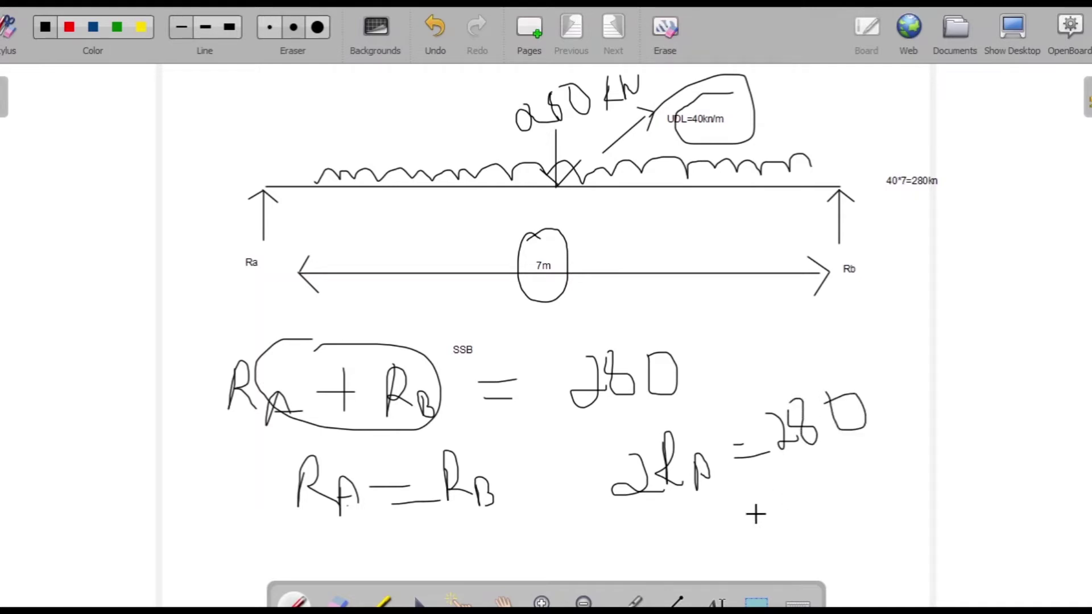
left_click_drag(684, 516, 683, 534)
mouse_move(740, 513)
left_mouse_down()
mouse_move(843, 481)
mouse_move(848, 495)
left_mouse_up()
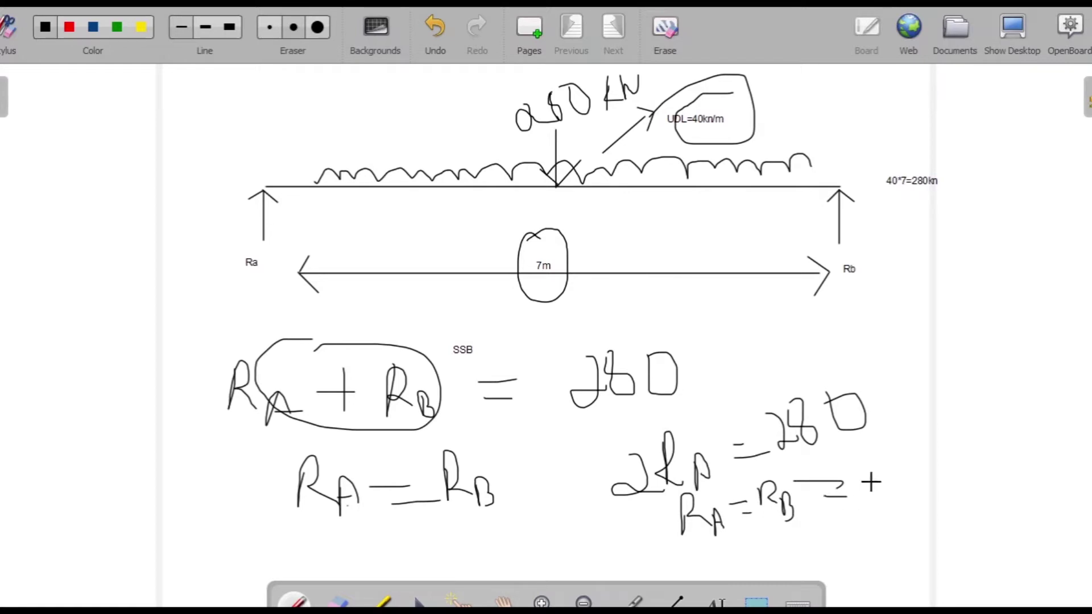
mouse_move(876, 460)
left_mouse_down()
mouse_move(876, 499)
mouse_move(894, 492)
mouse_move(917, 512)
left_mouse_up()
left_click_drag(940, 465, 990, 462)
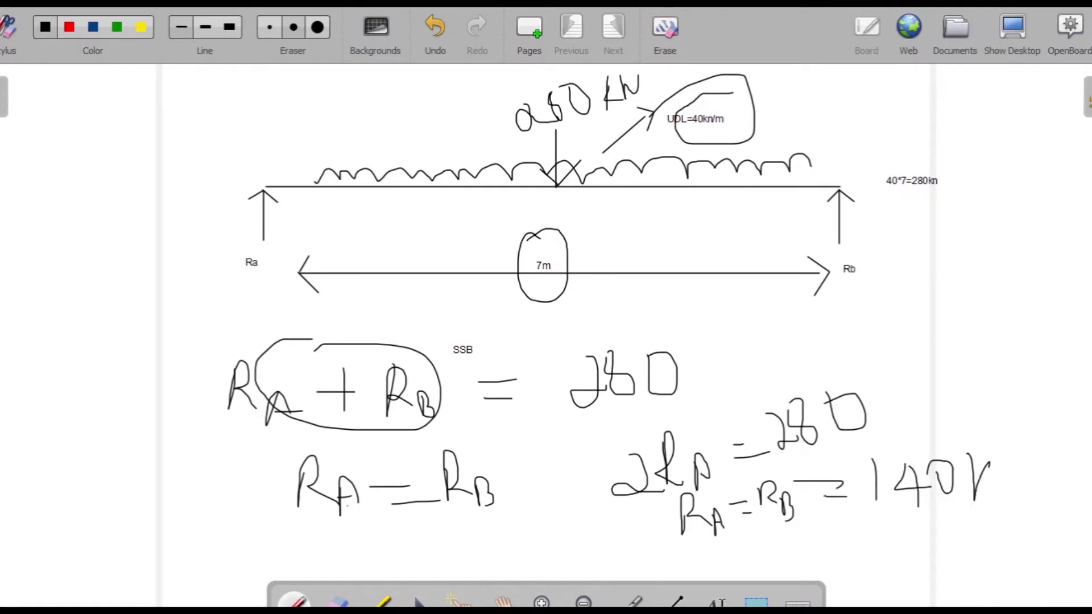
mouse_move(1006, 500)
left_mouse_down()
mouse_move(1007, 463)
mouse_move(1031, 459)
left_mouse_up()
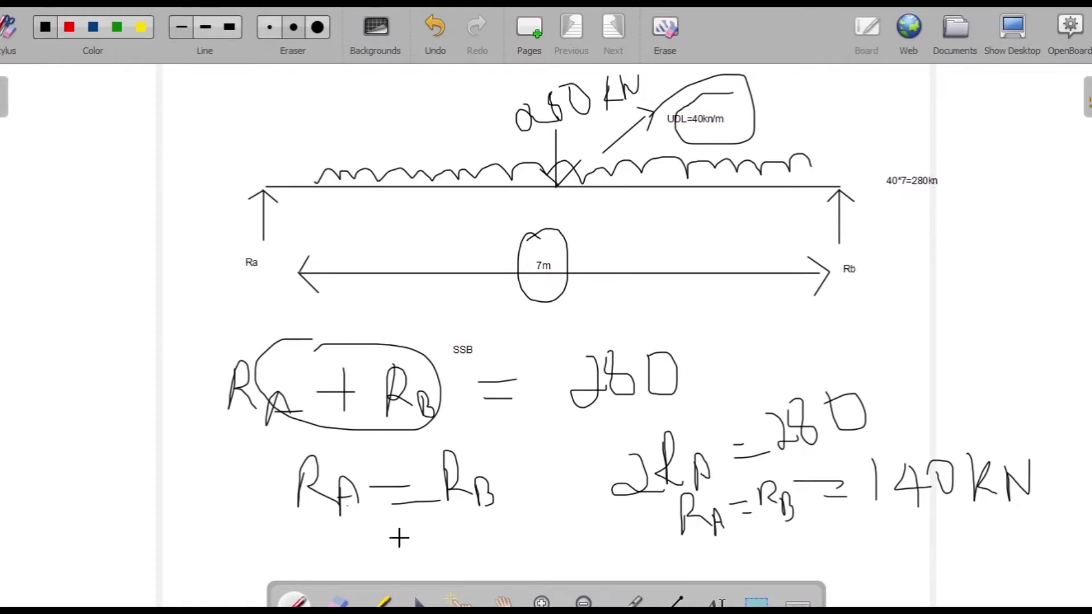
Step: Erase the handwritten reaction equations below the beam
left_click(337, 602)
left_click_drag(207, 372, 867, 378)
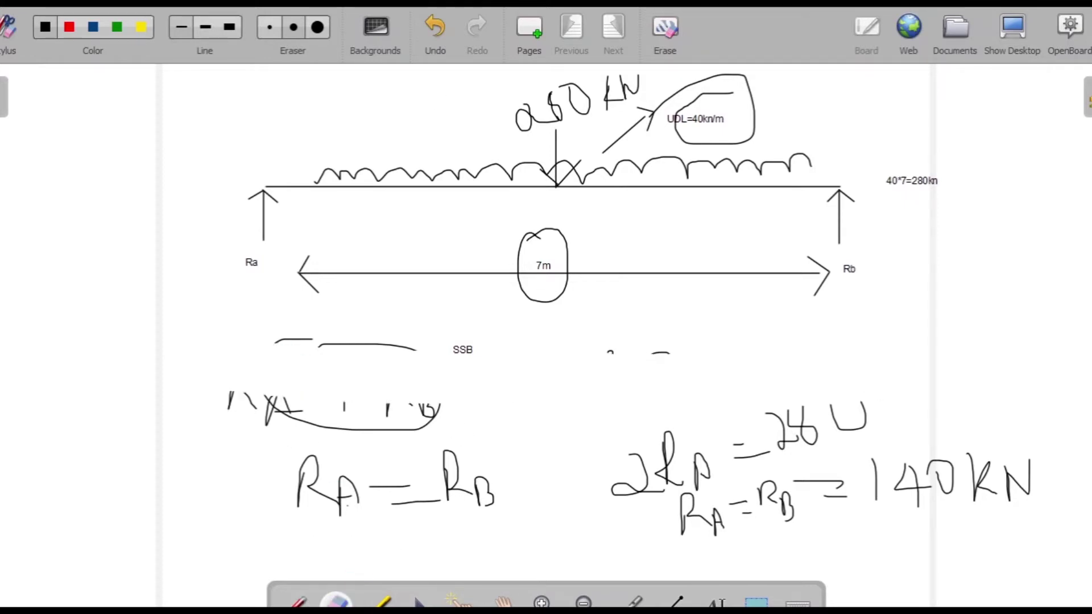
left_click_drag(268, 411, 554, 389)
mouse_move(293, 463)
left_mouse_down()
mouse_move(751, 496)
mouse_move(674, 421)
mouse_move(331, 404)
mouse_move(553, 360)
mouse_move(725, 355)
mouse_move(684, 524)
left_mouse_up()
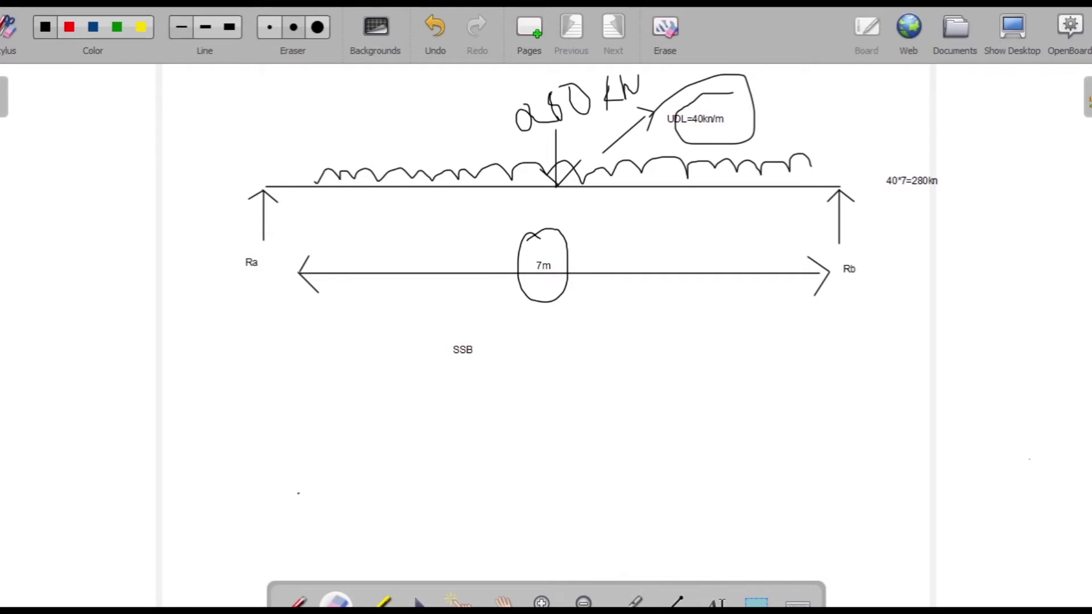
left_click(295, 602)
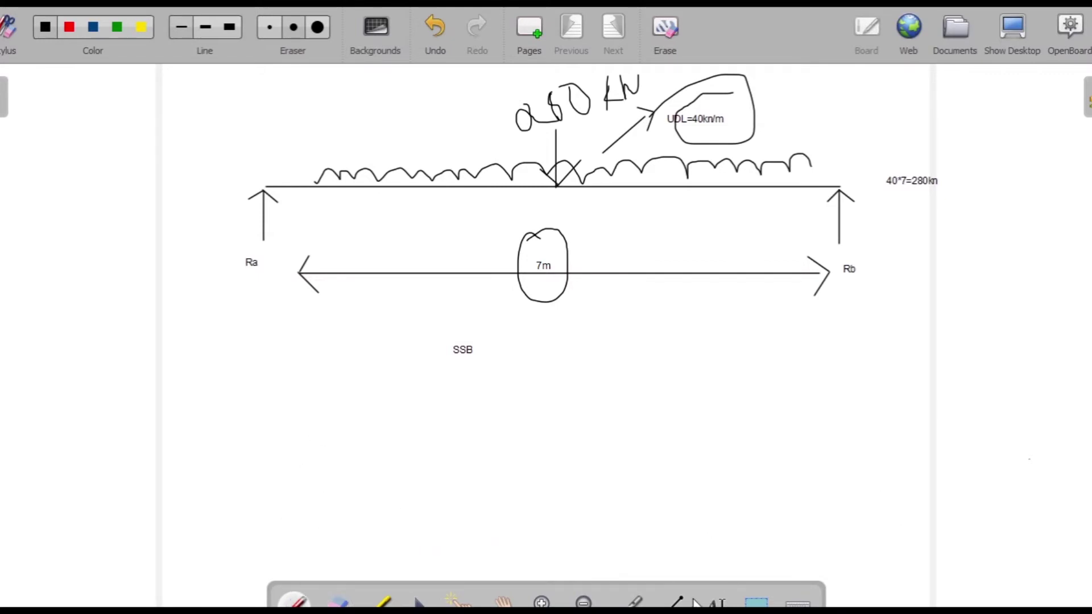
Step: Draw a straight bending moment baseline with a parabolic moment curve beneath it
left_click(676, 602)
mouse_move(272, 430)
left_mouse_down()
mouse_move(702, 421)
mouse_move(809, 430)
left_mouse_up()
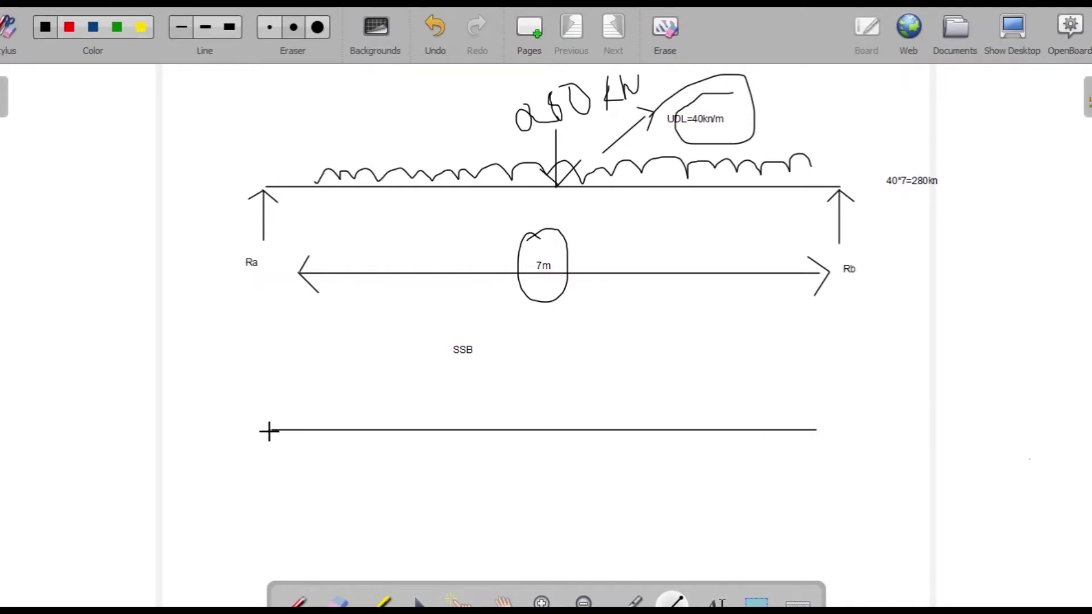
left_click(301, 602)
mouse_move(272, 430)
left_mouse_down()
mouse_move(457, 473)
mouse_move(774, 463)
left_mouse_up()
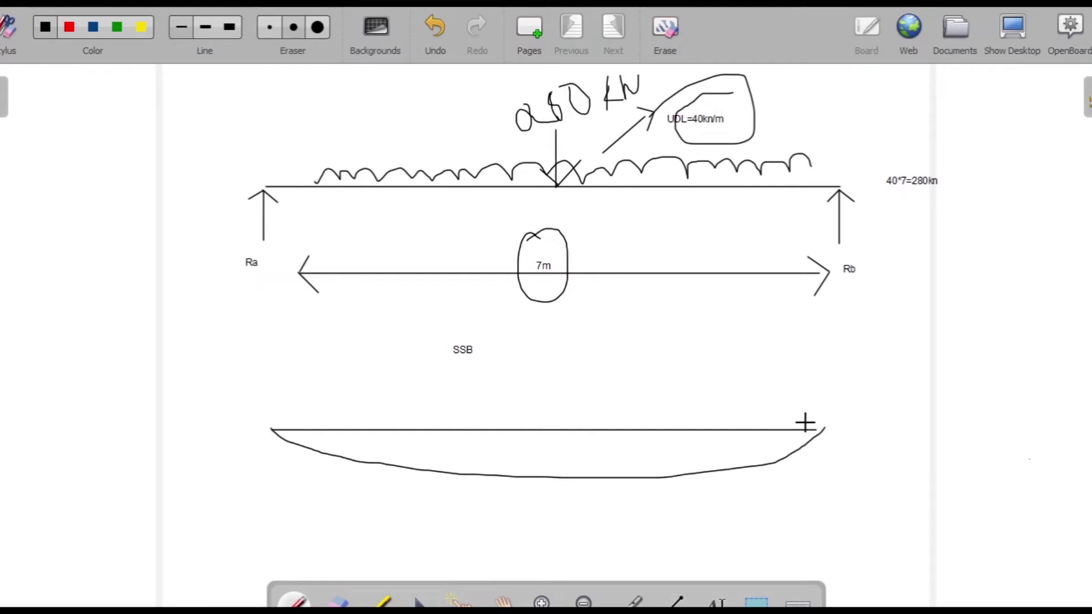
Step: Sketch the shear force diagram with a sloping line across the span and sign marks
mouse_move(288, 341)
left_mouse_down()
mouse_move(831, 344)
mouse_move(819, 348)
left_mouse_up()
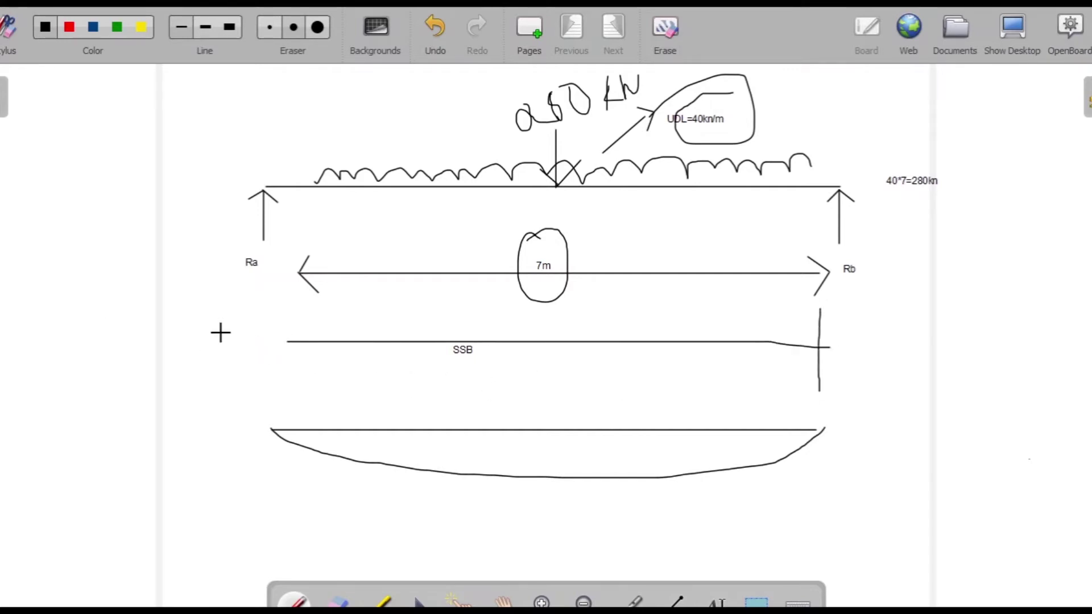
left_click_drag(279, 315, 280, 382)
mouse_move(277, 316)
left_mouse_down()
mouse_move(862, 375)
mouse_move(866, 353)
mouse_move(875, 358)
left_mouse_up()
left_click(820, 371)
left_click(248, 299)
left_click_drag(248, 300, 249, 333)
mouse_move(239, 333)
left_mouse_down()
mouse_move(249, 343)
mouse_move(253, 305)
mouse_move(262, 314)
left_mouse_up()
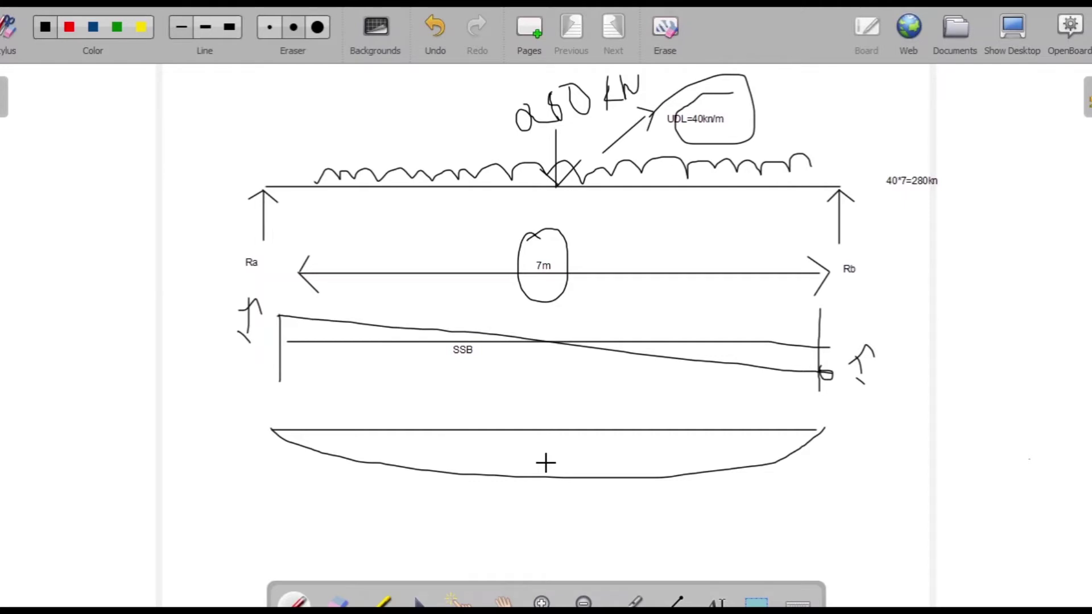
Step: Mark midspan on the moment curve and place a text box beside the moment diagram
mouse_move(534, 460)
left_mouse_down()
mouse_move(535, 479)
mouse_move(548, 462)
mouse_move(542, 478)
left_mouse_up()
left_click(722, 602)
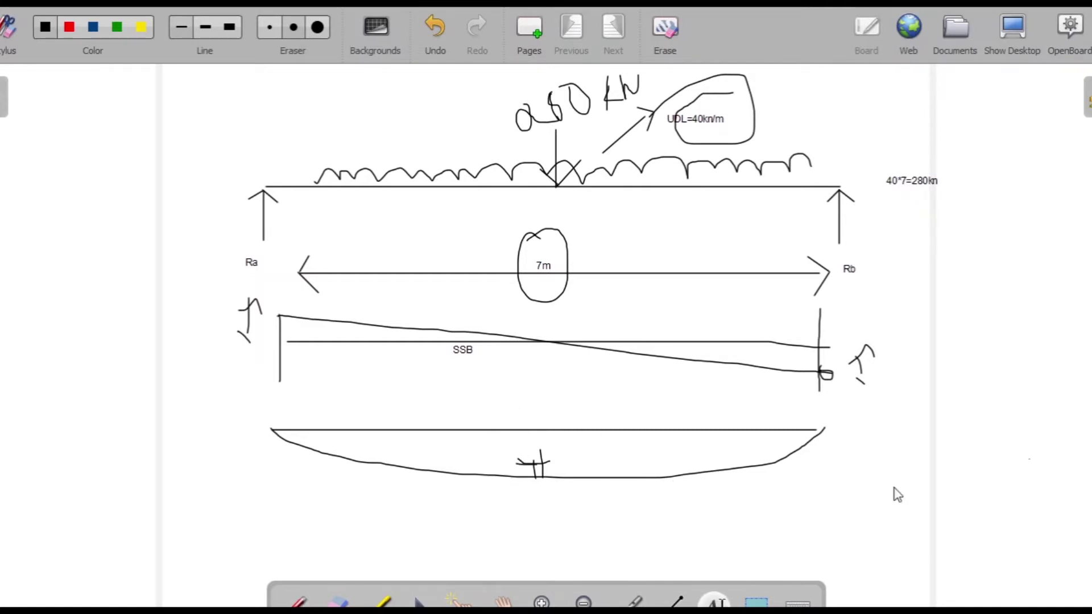
left_click(794, 497)
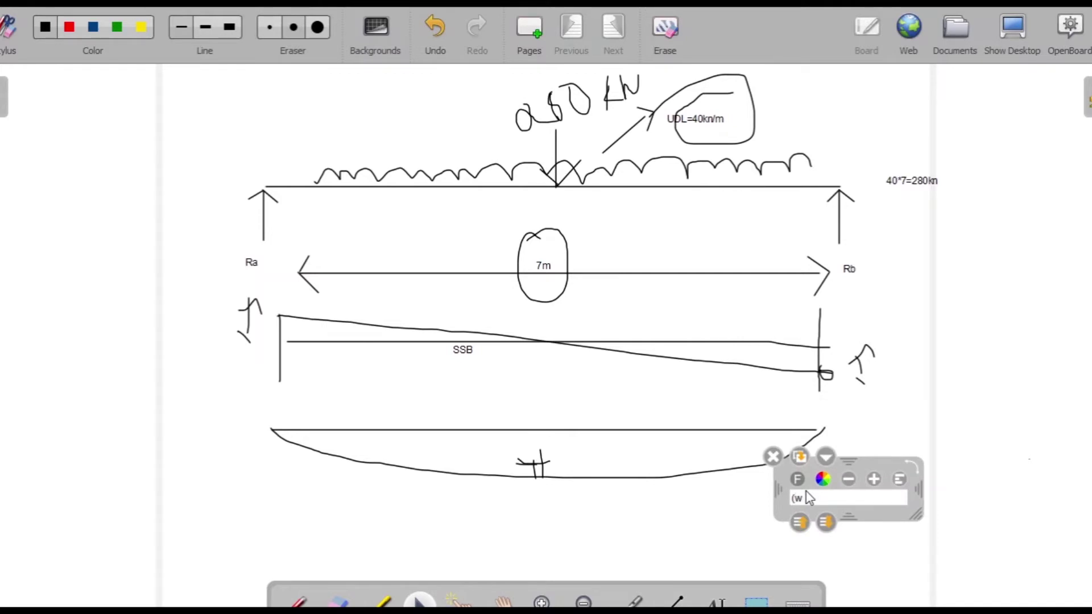
Step: Type the moment formula (w8L^2) beside the moment diagram
type("(w8L^2)/8")
left_click(962, 426)
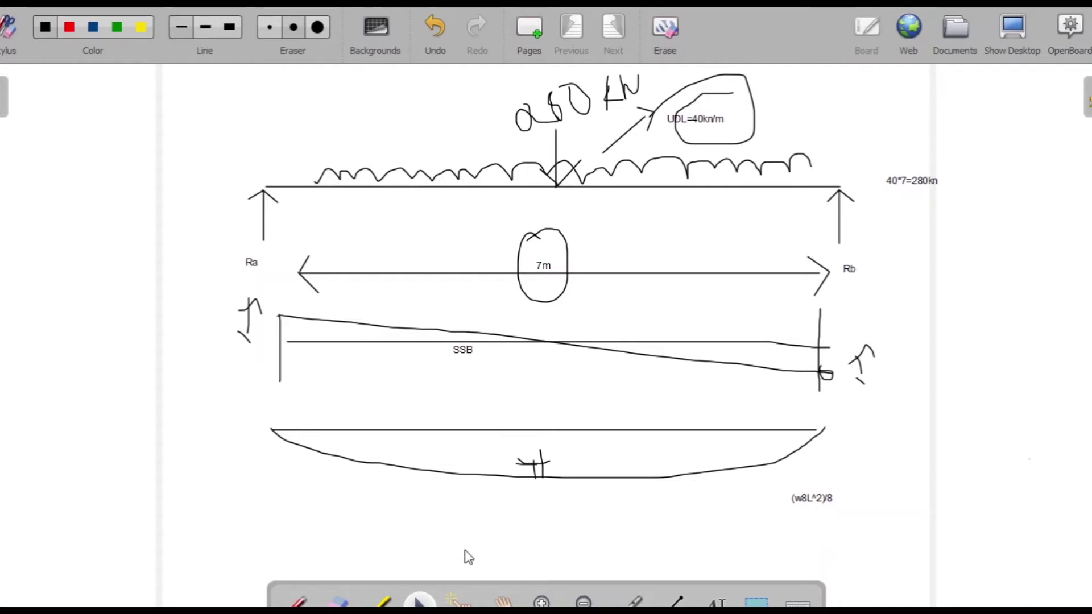
left_click(295, 602)
Step: Handwrite 280 × 7 with a fraction line below the moment diagram
left_click_drag(169, 461, 184, 501)
mouse_move(227, 462)
left_mouse_down()
mouse_move(208, 463)
mouse_move(224, 443)
mouse_move(256, 434)
mouse_move(326, 479)
mouse_move(288, 515)
left_mouse_up()
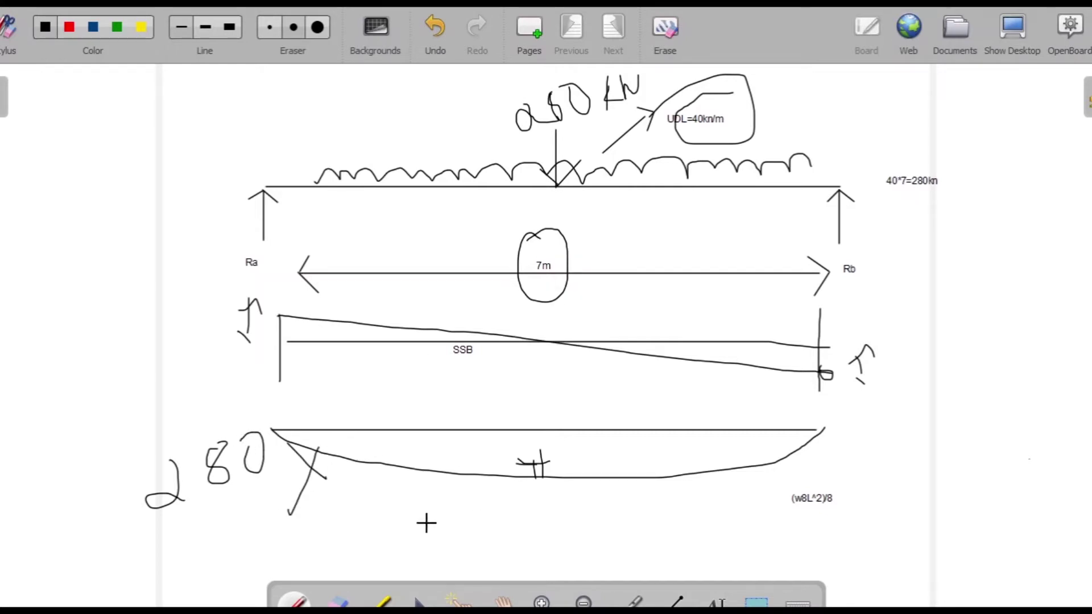
mouse_move(343, 449)
left_mouse_down()
mouse_move(378, 448)
mouse_move(385, 481)
left_mouse_up()
left_click_drag(362, 401, 401, 420)
left_click_drag(144, 538, 405, 492)
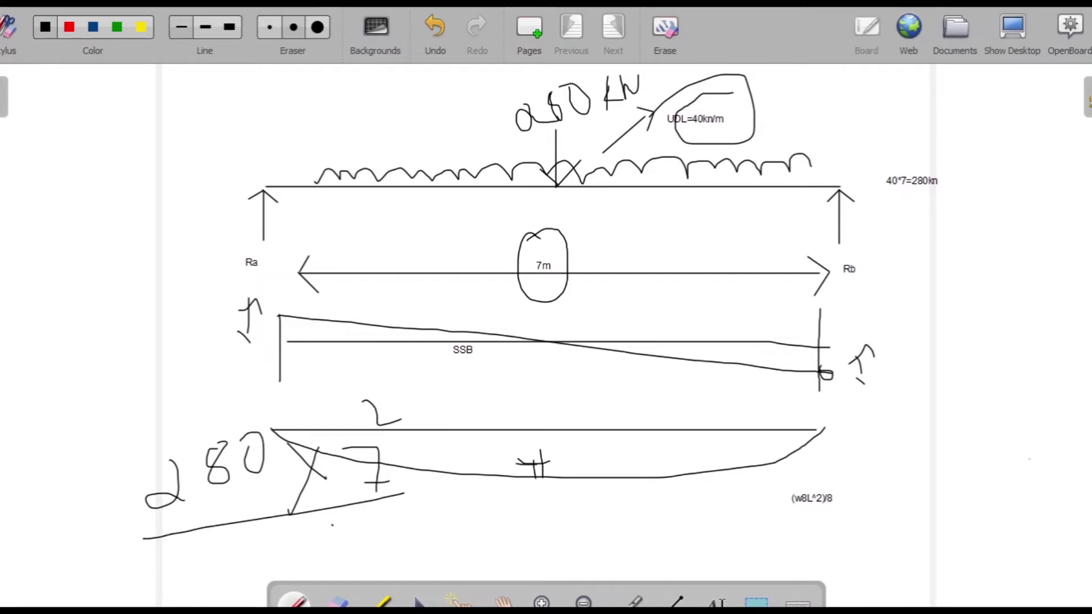
Step: Complete the calculation over 8 as 245 kNm, then use ETABS's built-in Metric SI/Indian settings
mouse_move(419, 510)
left_mouse_down()
mouse_move(453, 502)
mouse_move(484, 519)
left_mouse_up()
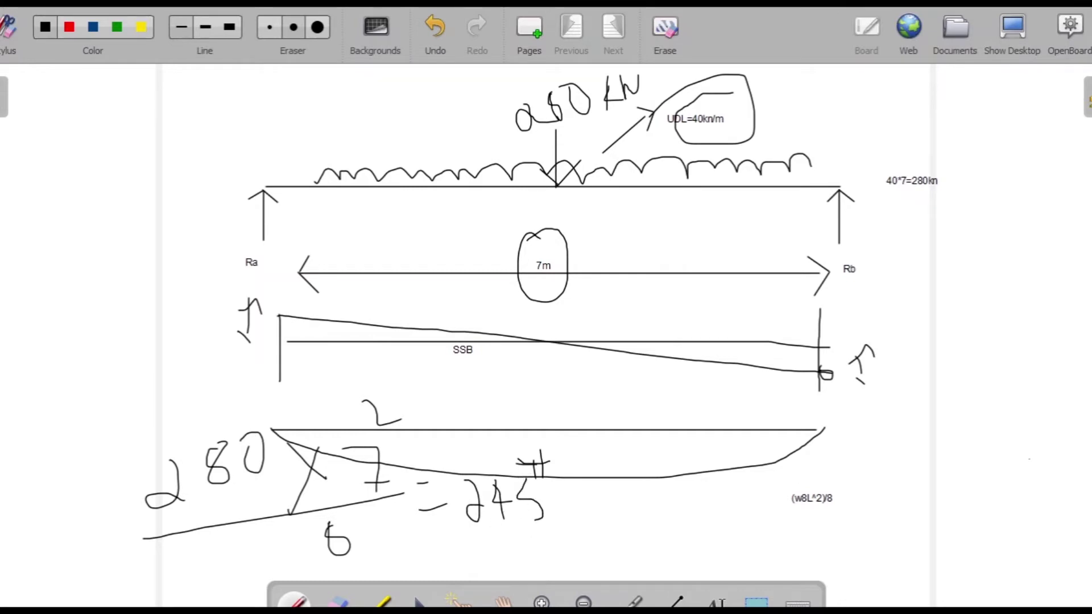
left_click_drag(573, 474, 577, 513)
left_click_drag(628, 500, 655, 510)
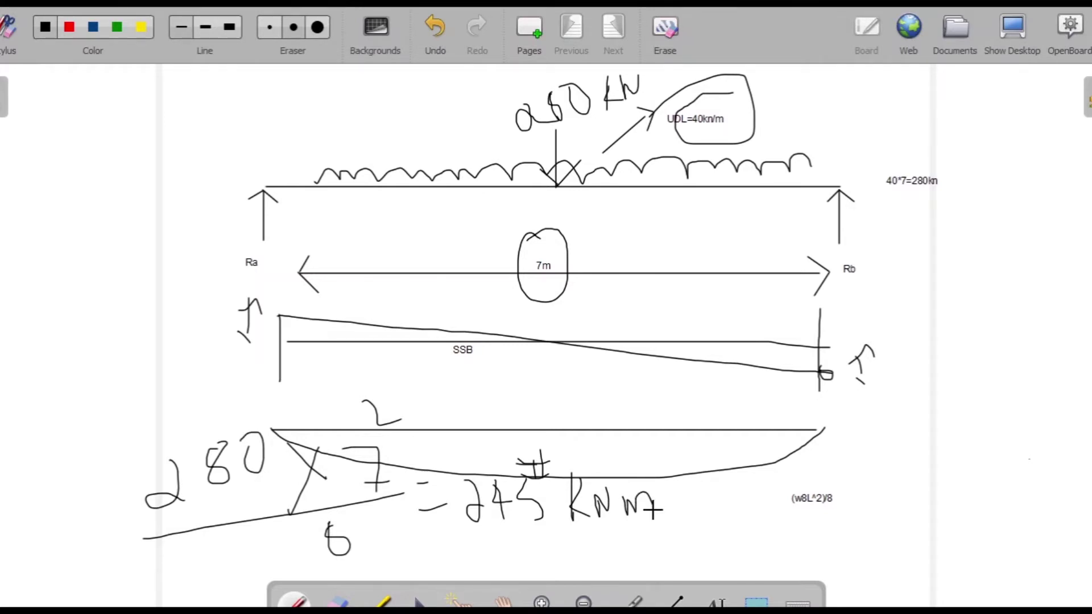
left_click(1035, 50)
left_click(435, 273)
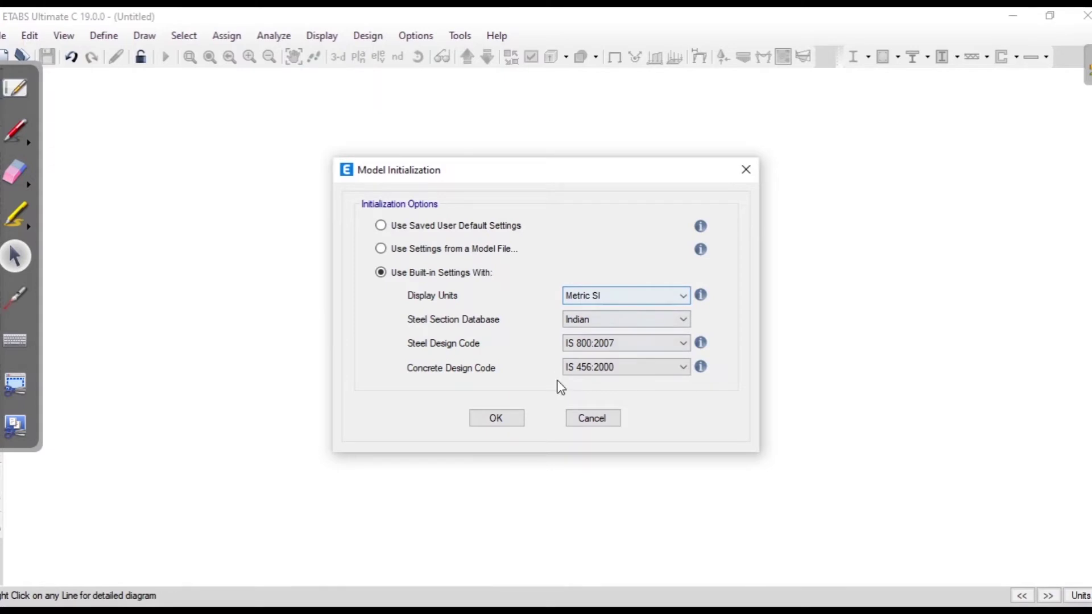
Step: Accept the Metric SI/Indian code settings and create a blank model with custom grid spacing
left_click(496, 419)
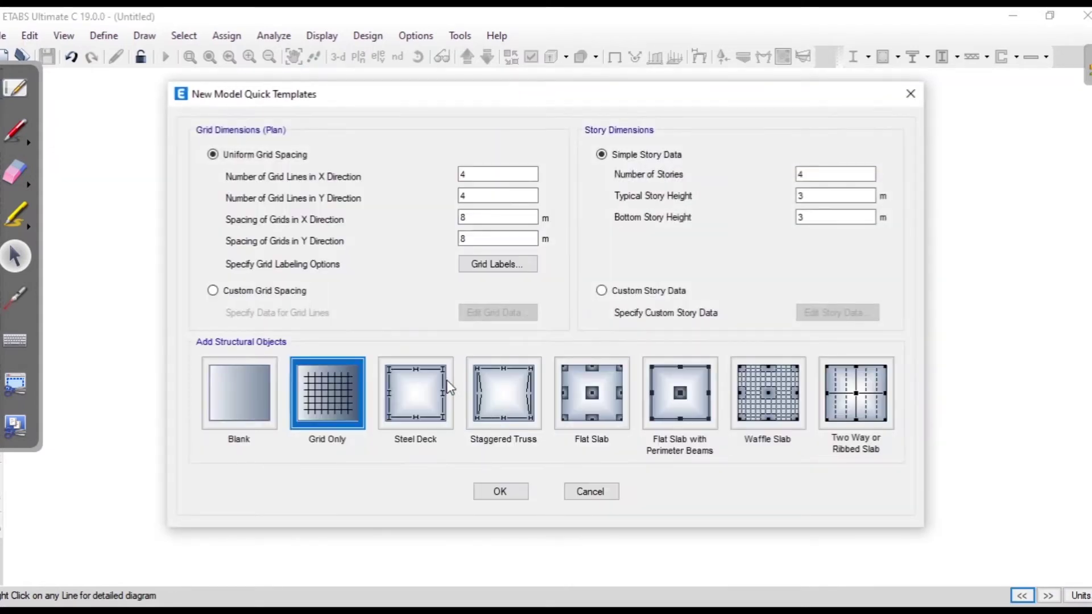
left_click(253, 289)
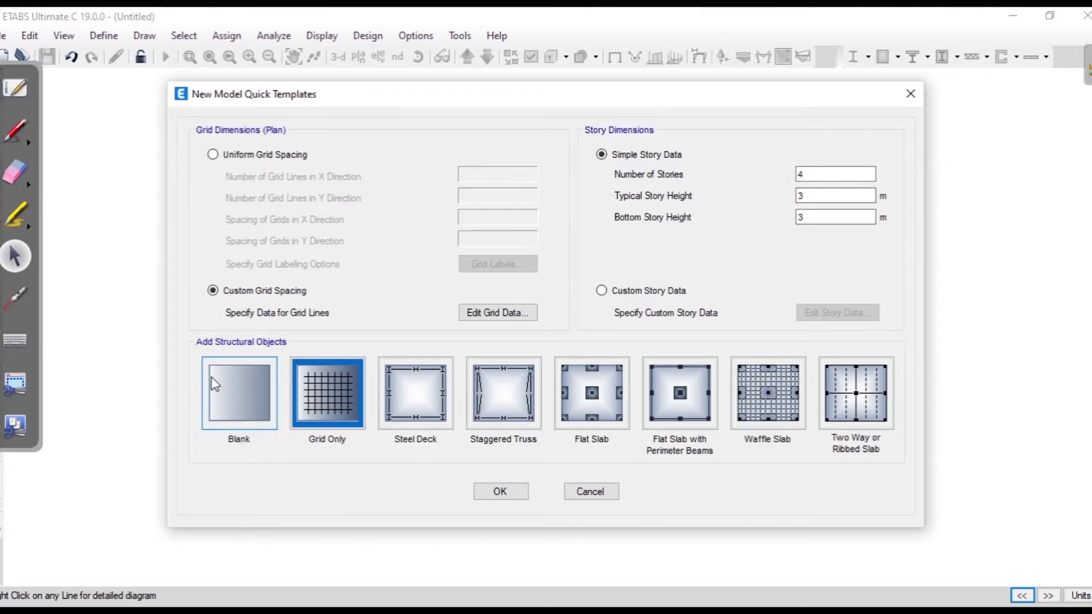
left_click(215, 401)
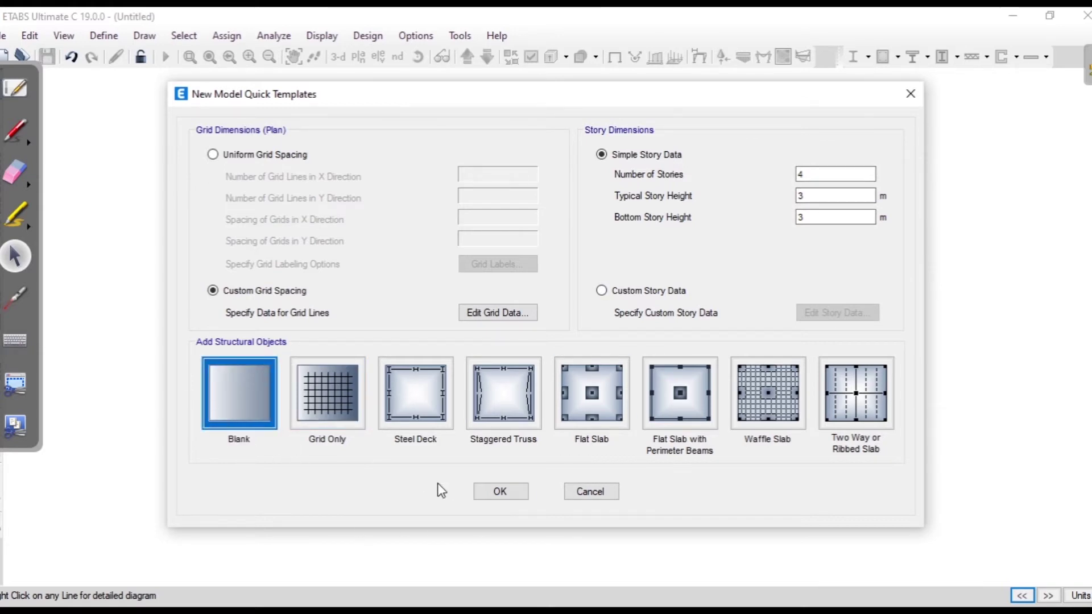
left_click(488, 491)
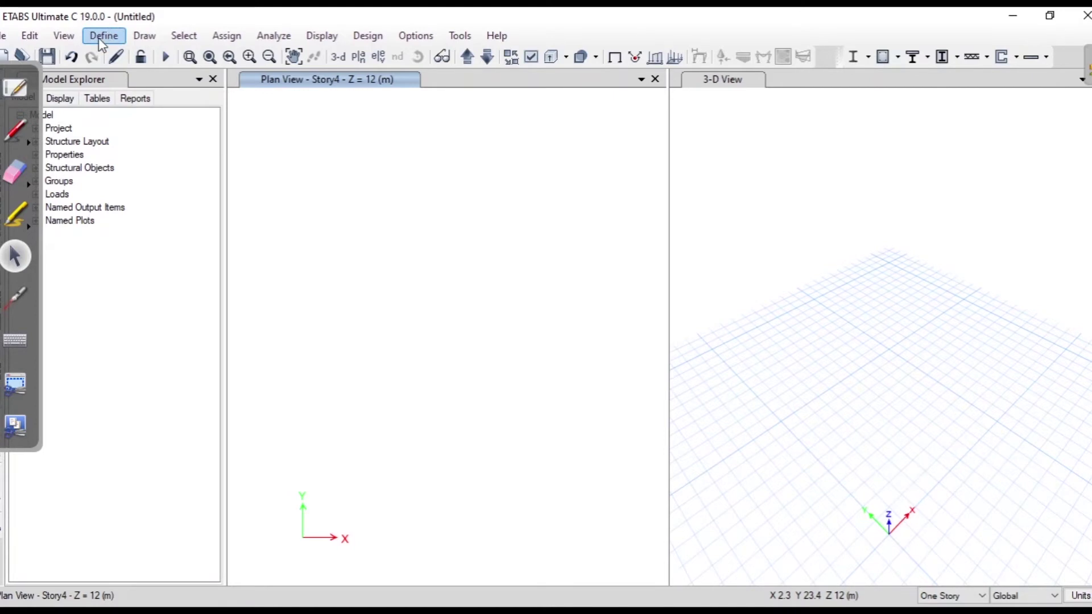
Step: Activate the Draw Beam/Column/Brace (Plan, Elev, 3D) command
left_click(144, 37)
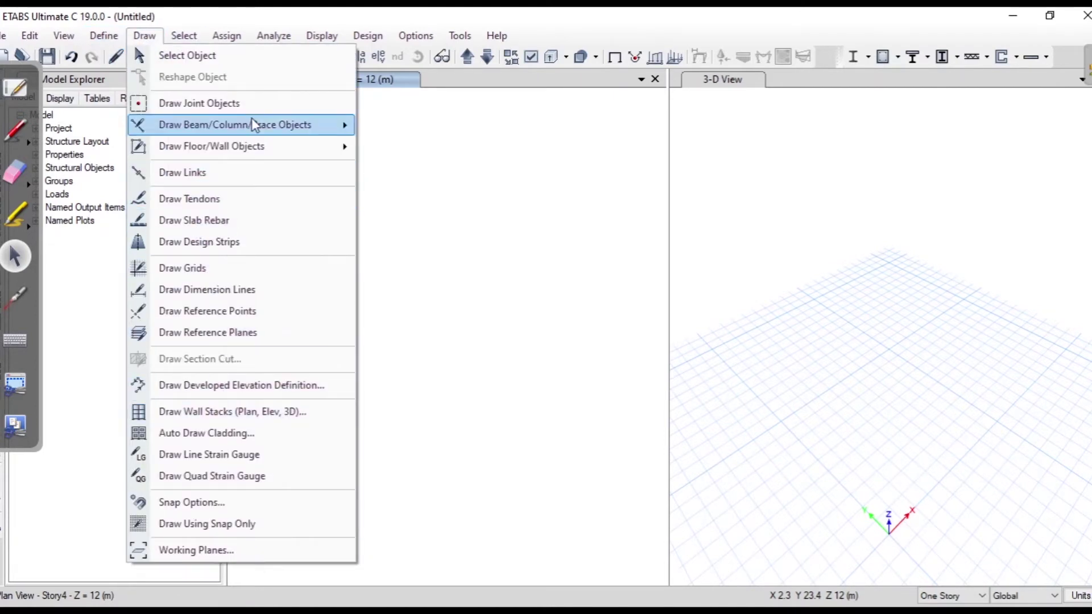
mouse_move(253, 125)
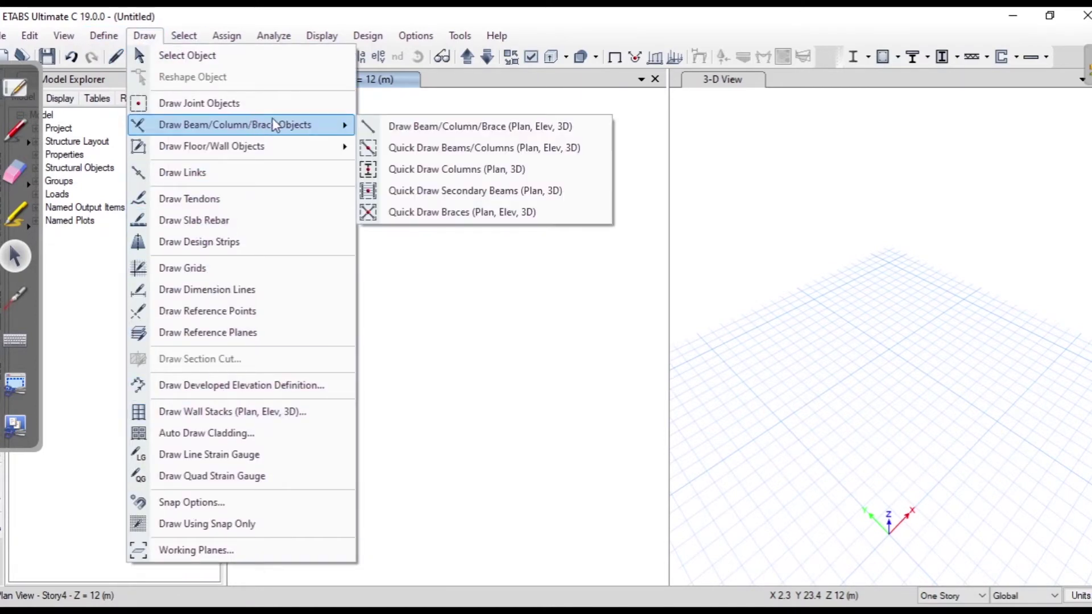
left_click(369, 125)
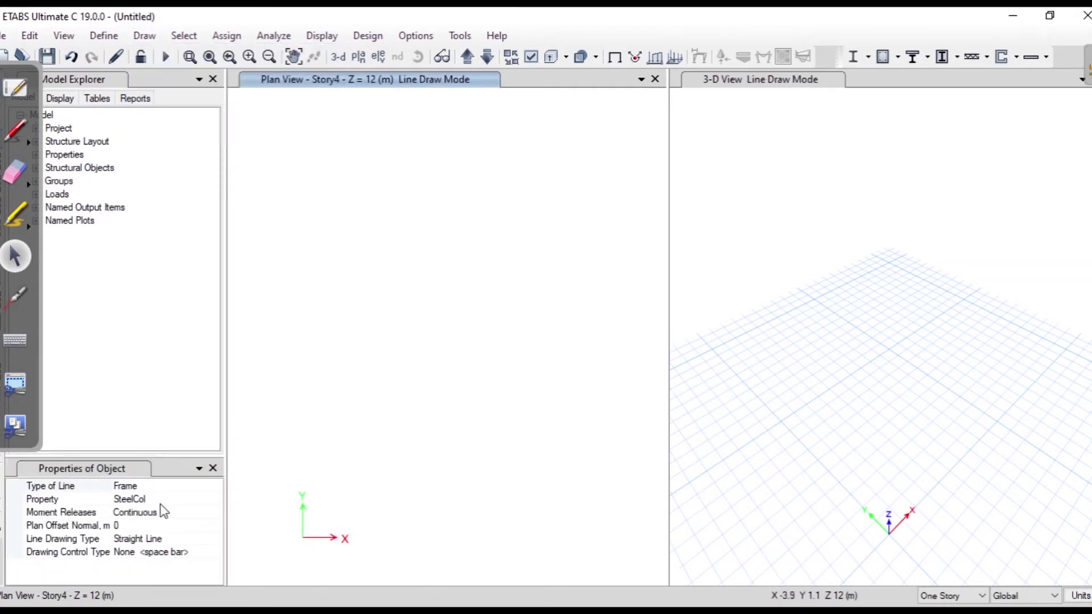
Step: Set the frame property to ConcBm and draw the first beam from the origin along X
left_click(179, 499)
left_click(215, 499)
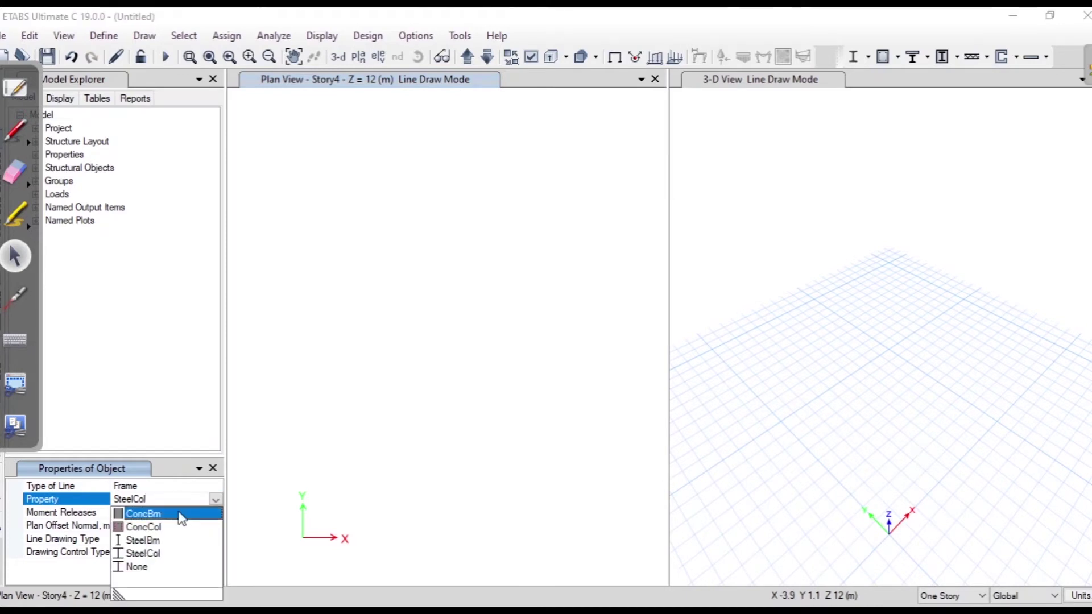
left_click(176, 514)
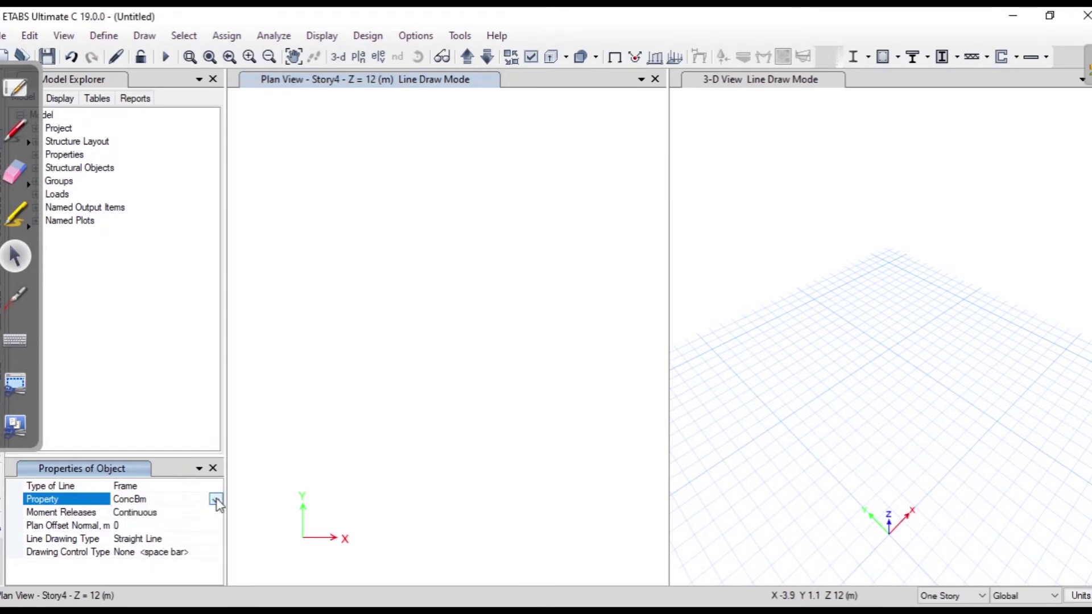
left_click(302, 538)
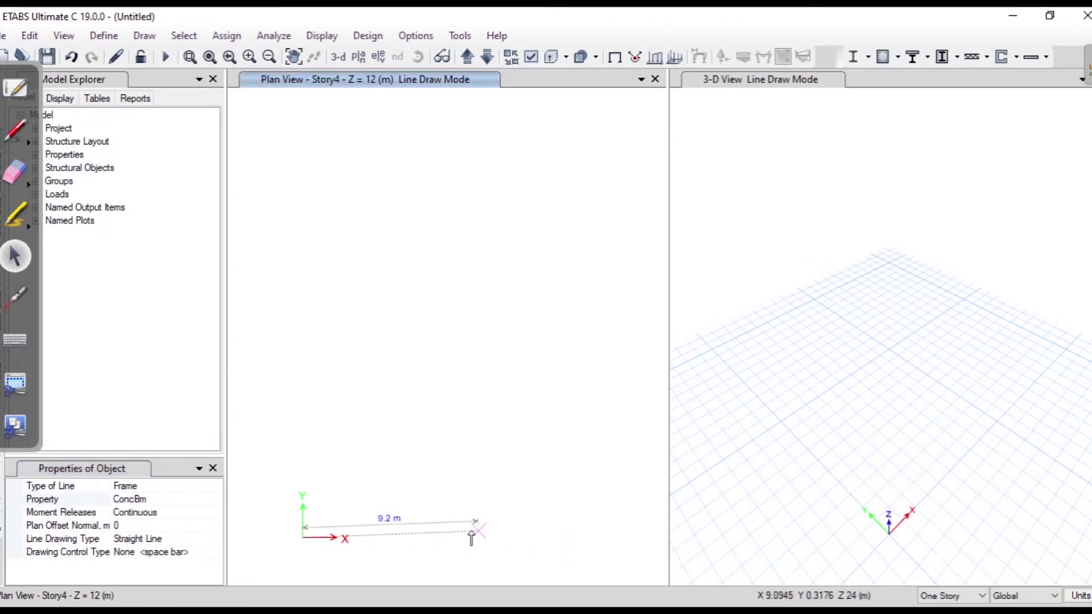
double_click(438, 538)
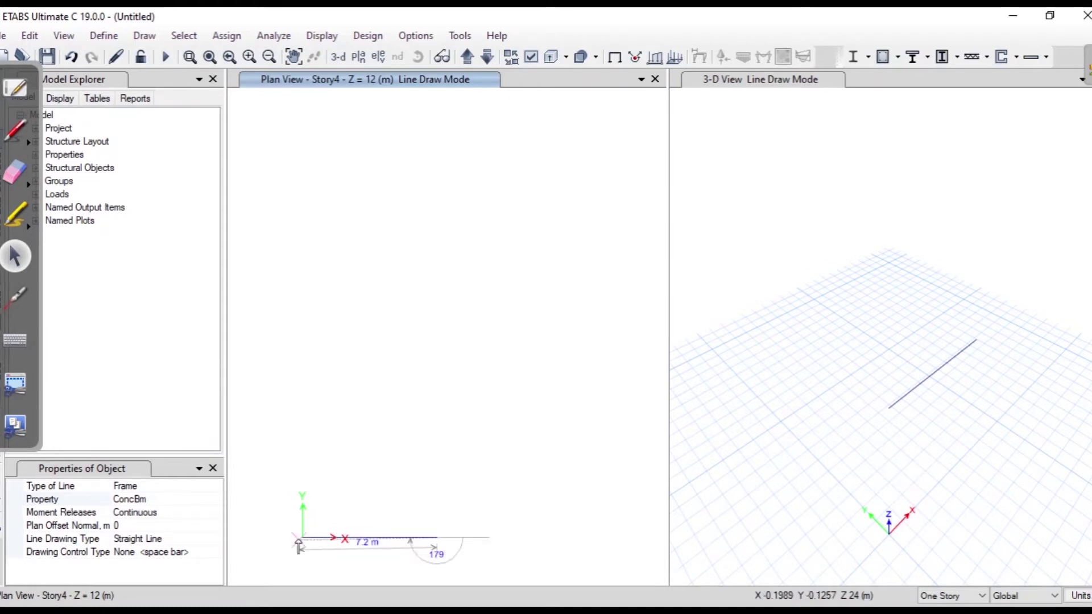
key("Escape")
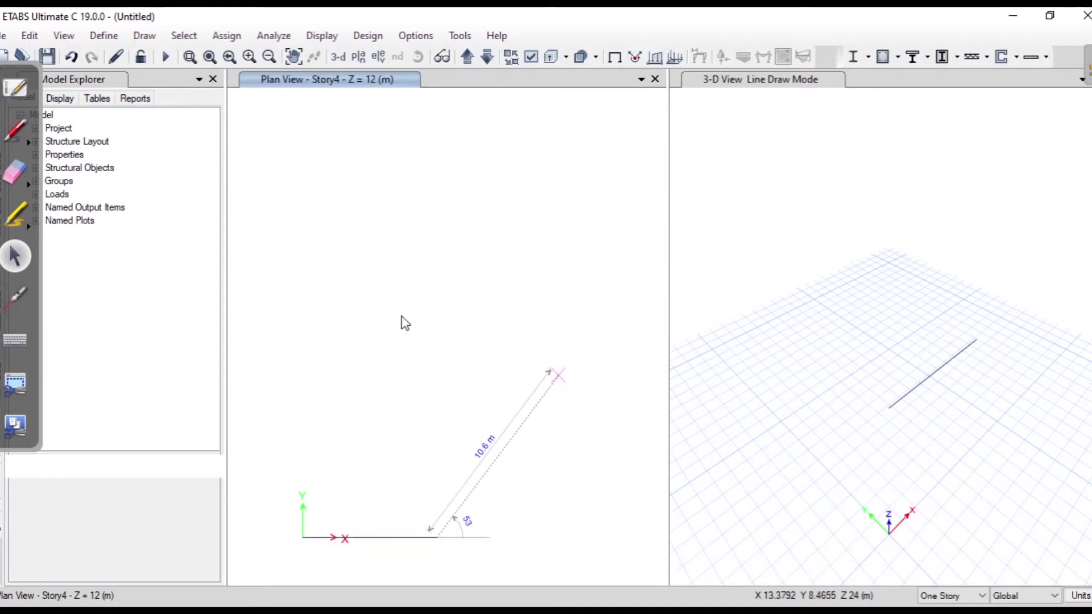
key("Escape")
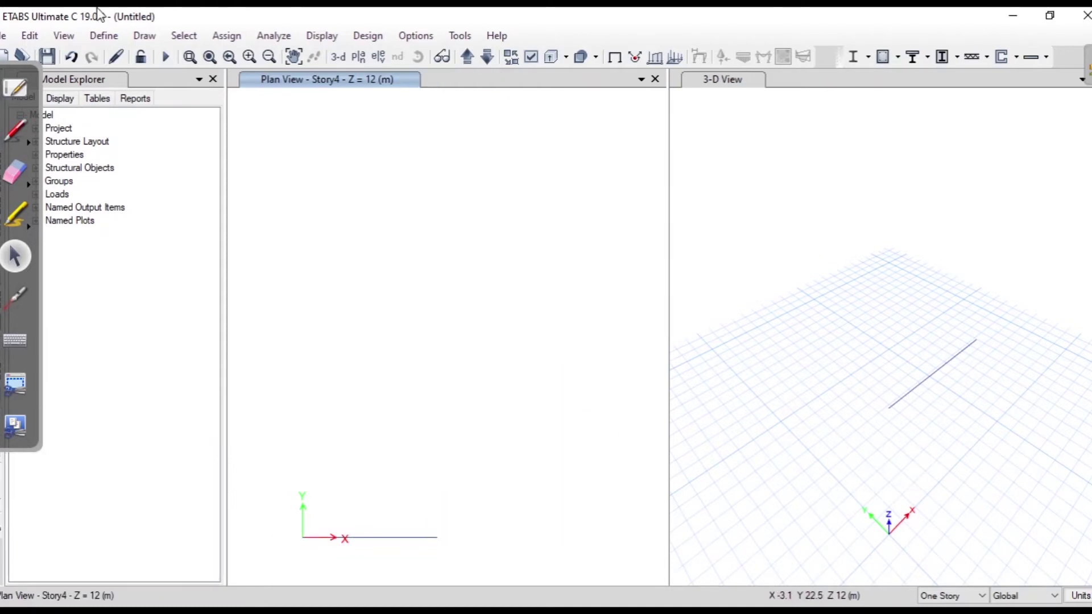
Step: Draw a second ConcBm beam about 7.2 m long parallel to the X axis
left_click(139, 35)
mouse_move(163, 125)
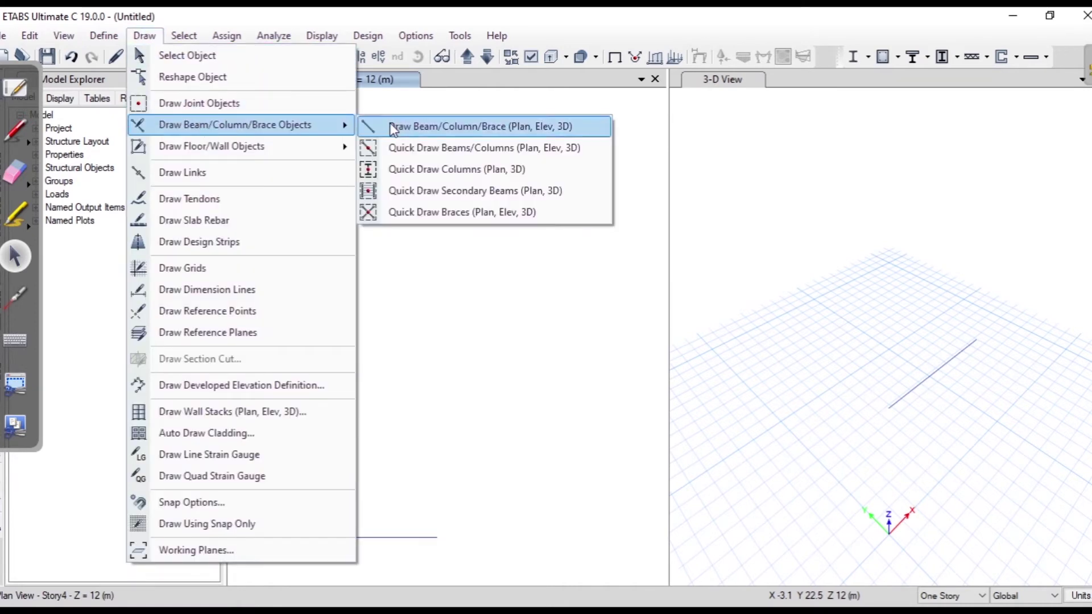
left_click(393, 126)
left_click(354, 264)
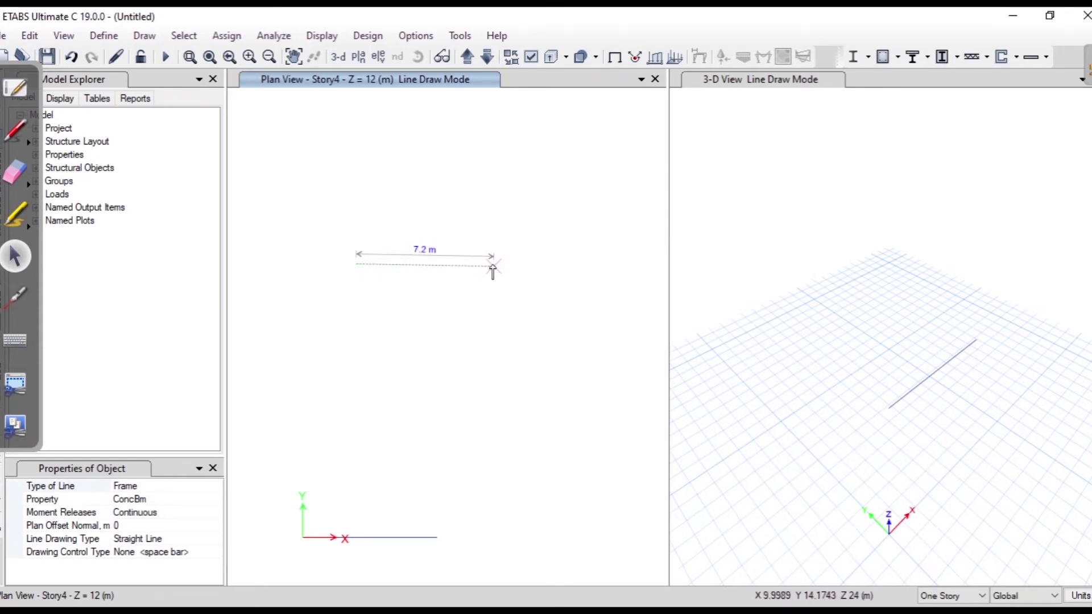
left_click(492, 265)
key("Escape")
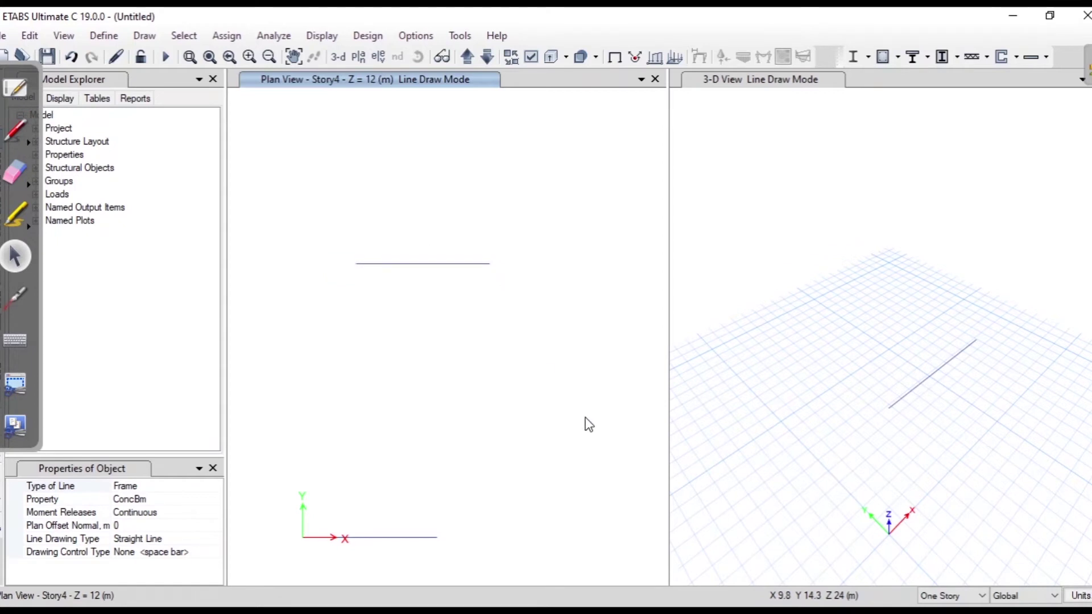
key("Escape")
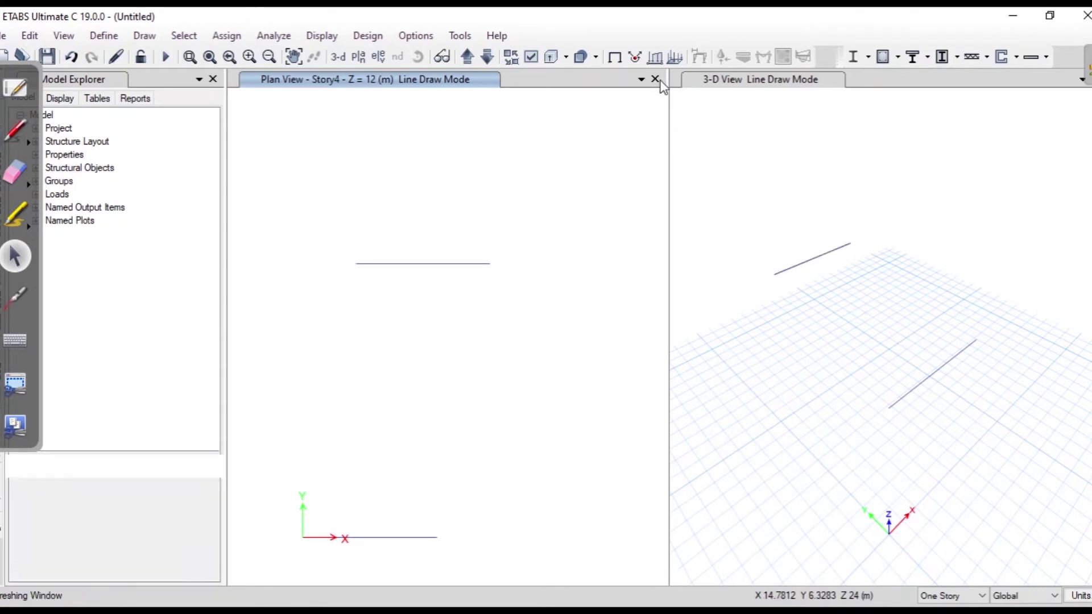
Step: Close the plan view and select the end joints of both beams in 3-D
left_click(655, 79)
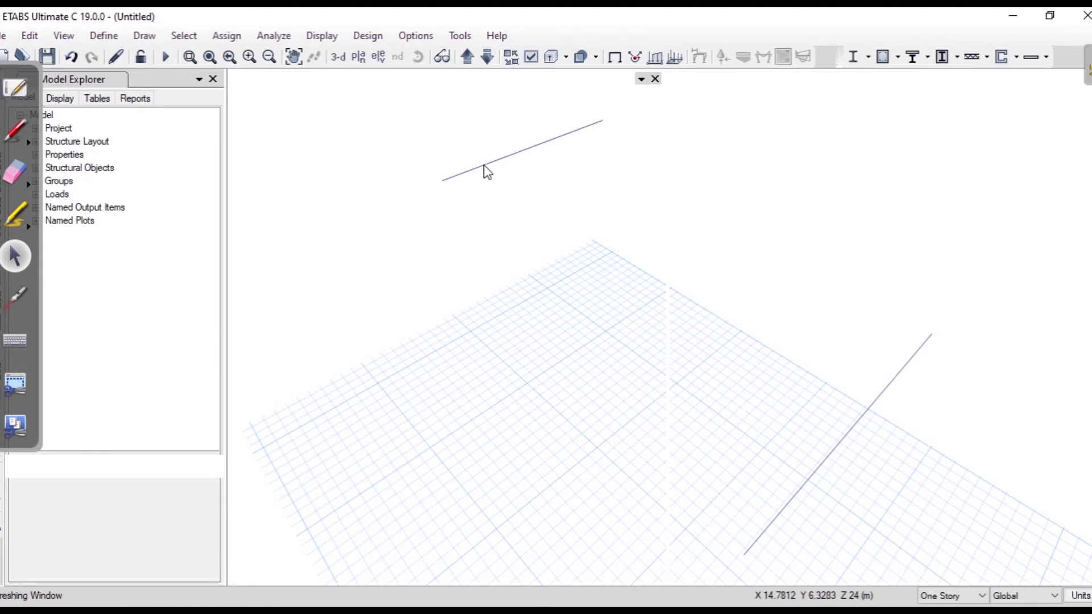
left_click(444, 181)
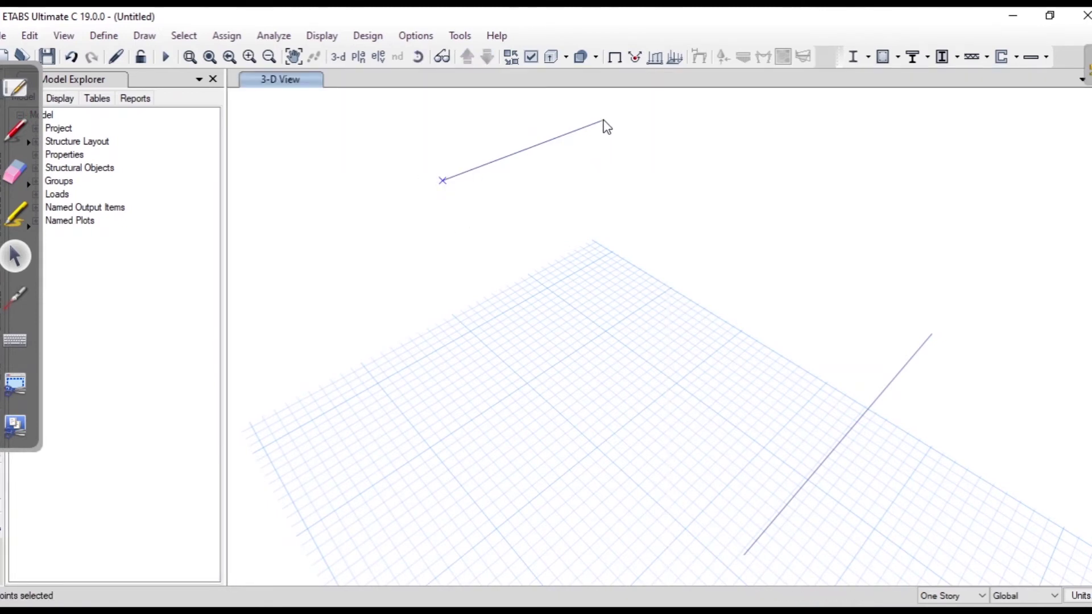
left_click(604, 122, "ctrl")
left_click(500, 374)
left_click(745, 556, "ctrl")
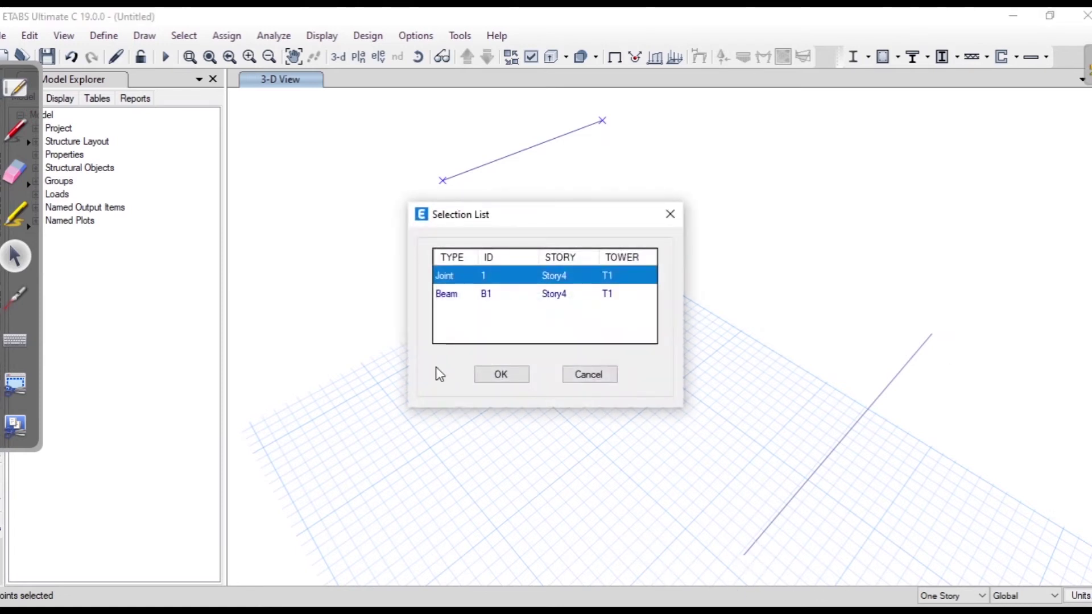
left_click(500, 373)
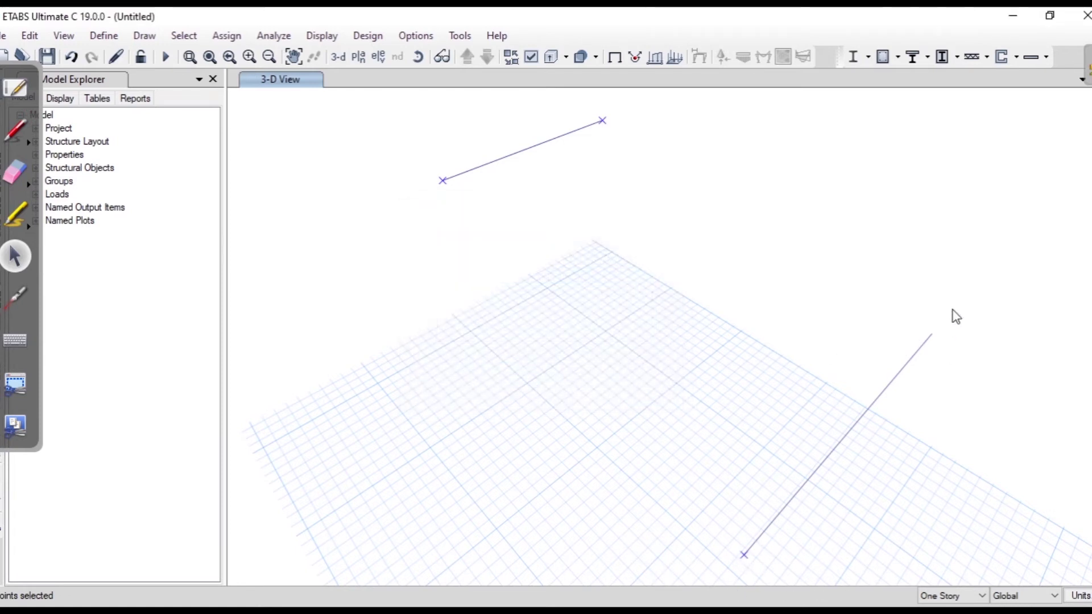
left_click(931, 335, "ctrl")
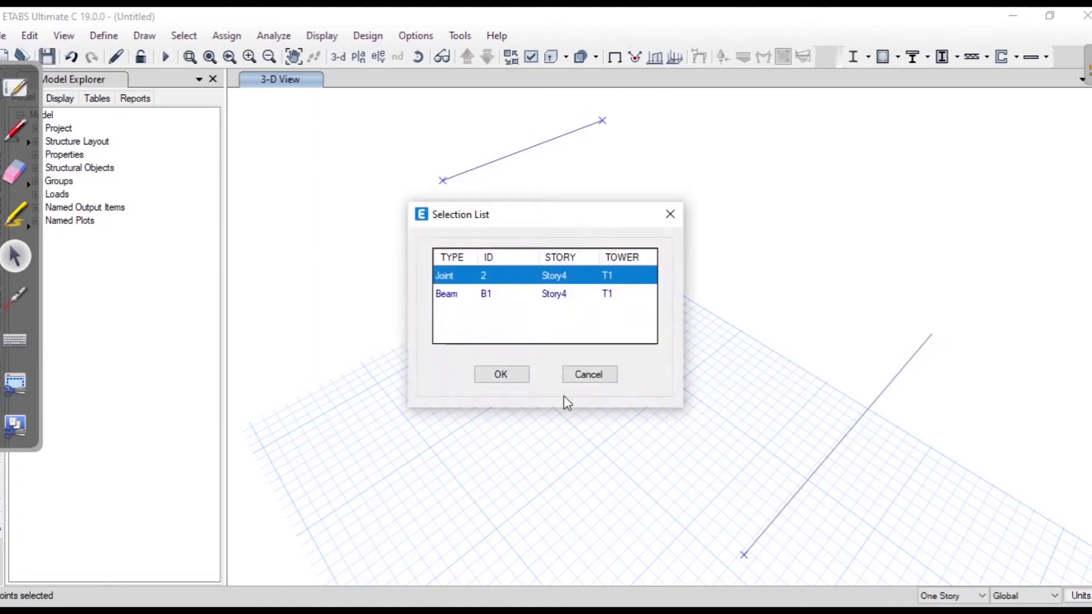
left_click(501, 373)
Step: Assign pinned restraints to the selected beam end joints
left_click(226, 35)
mouse_move(236, 50)
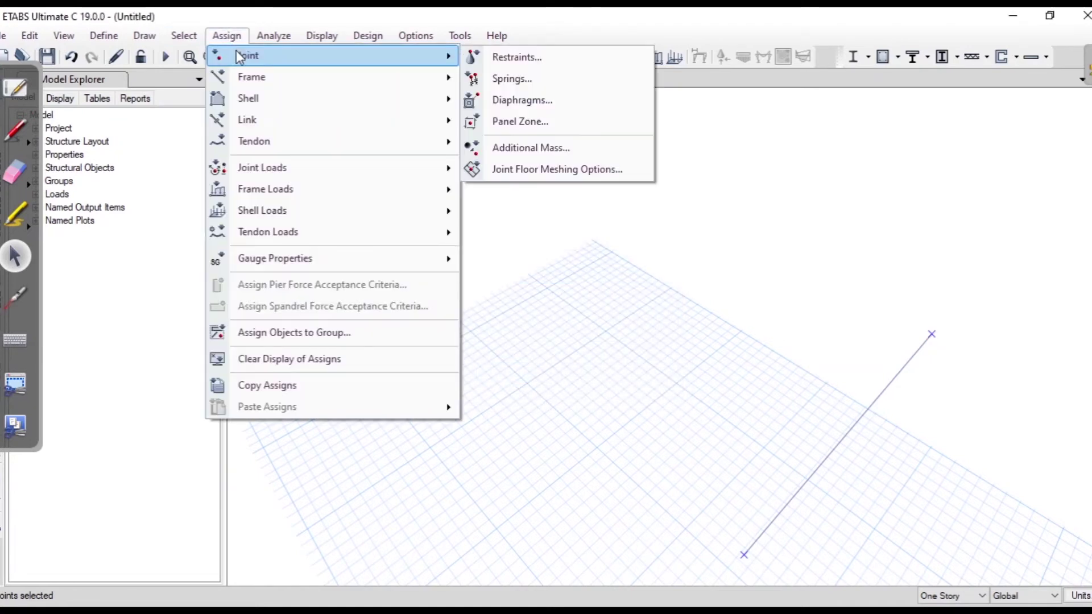
left_click(607, 59)
left_click(527, 368)
left_click(605, 410)
left_click(480, 414)
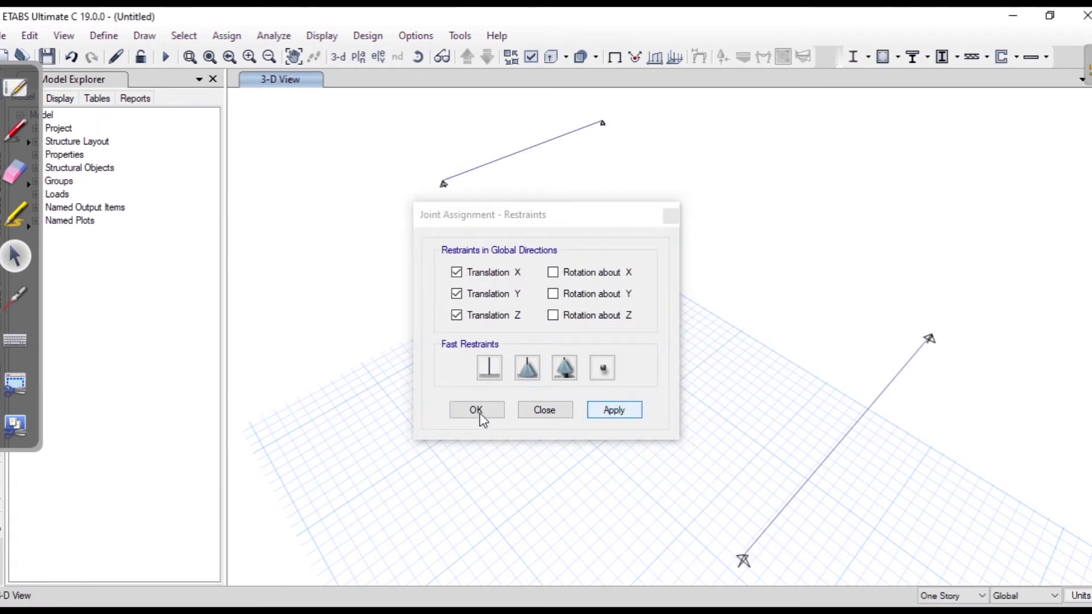
left_click(477, 410)
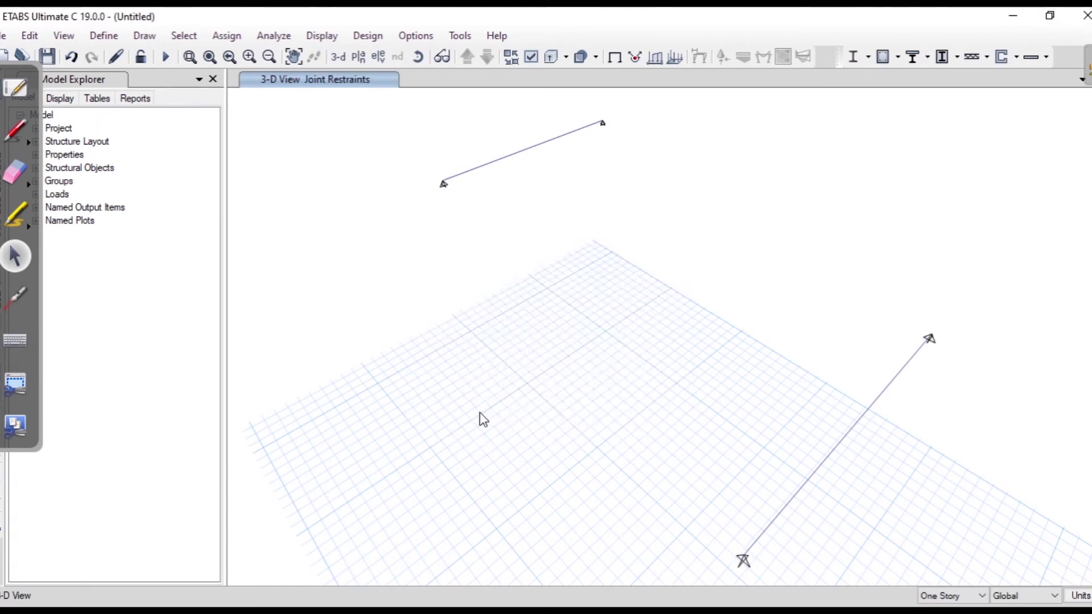
left_click(104, 36)
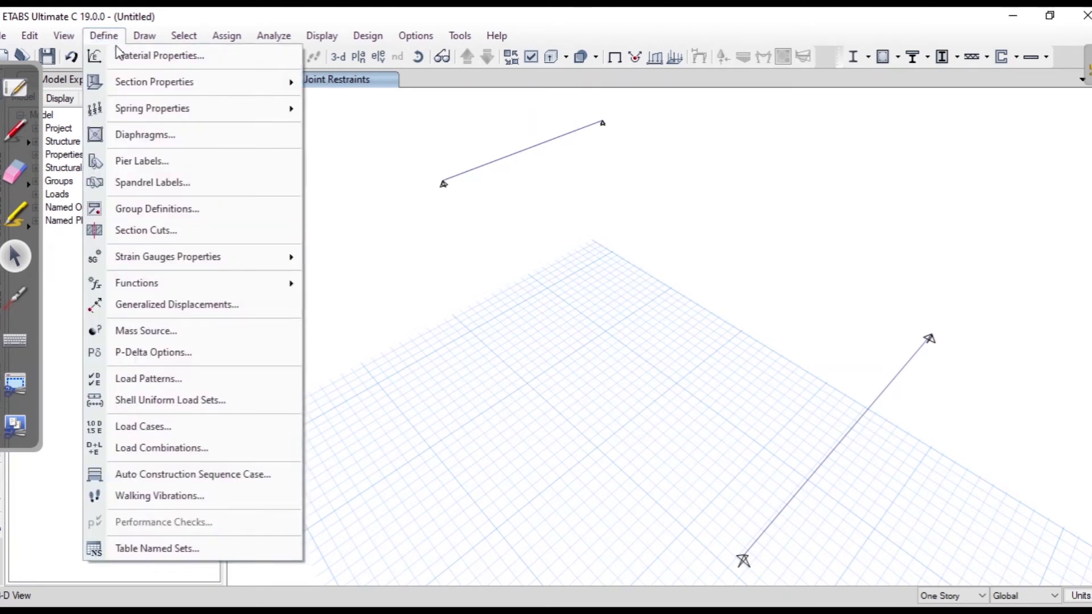
Step: Delete the Live load pattern, leaving only Dead
left_click(164, 429)
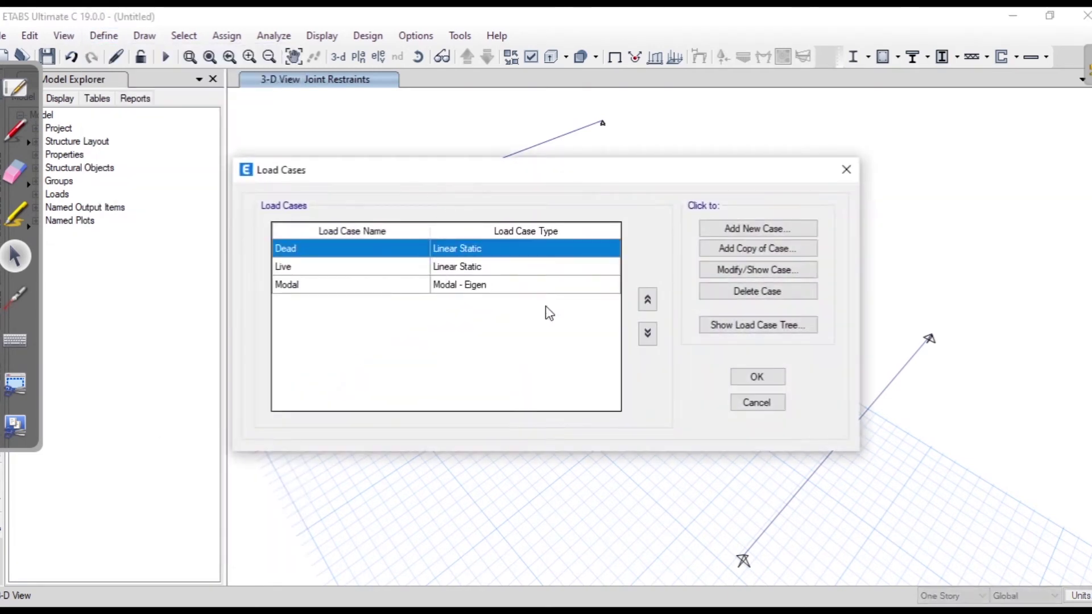
left_click(764, 401)
left_click(104, 36)
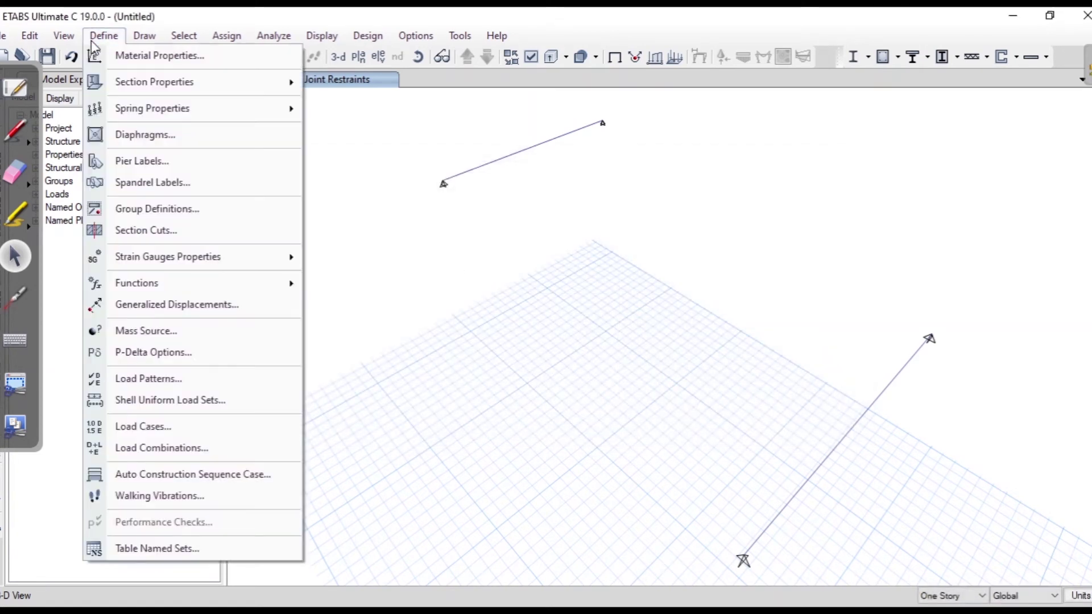
left_click(147, 380)
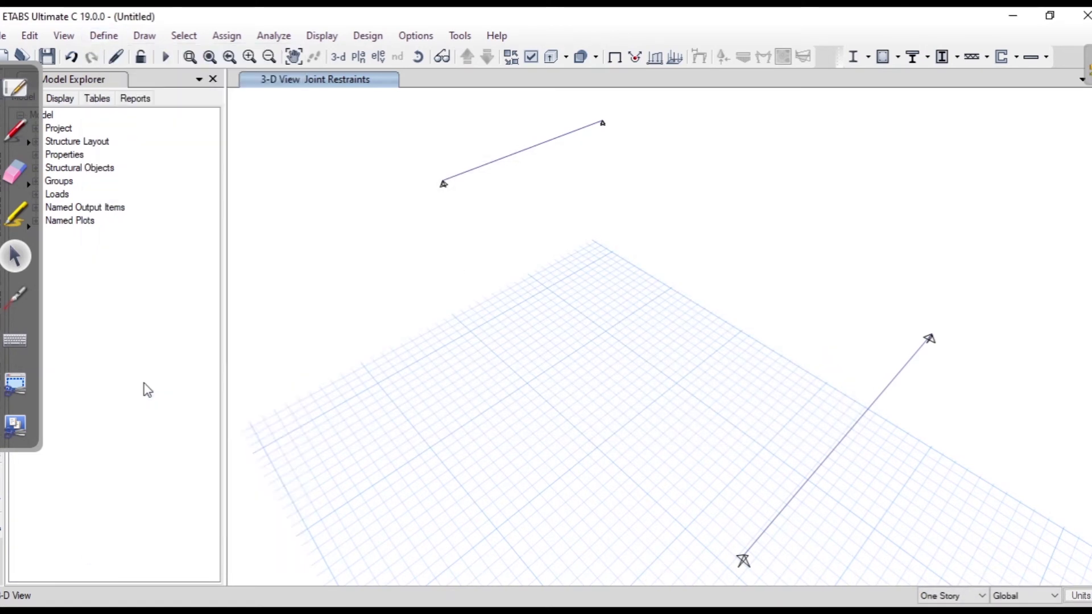
left_click(451, 300)
left_click(449, 288)
left_click(451, 301)
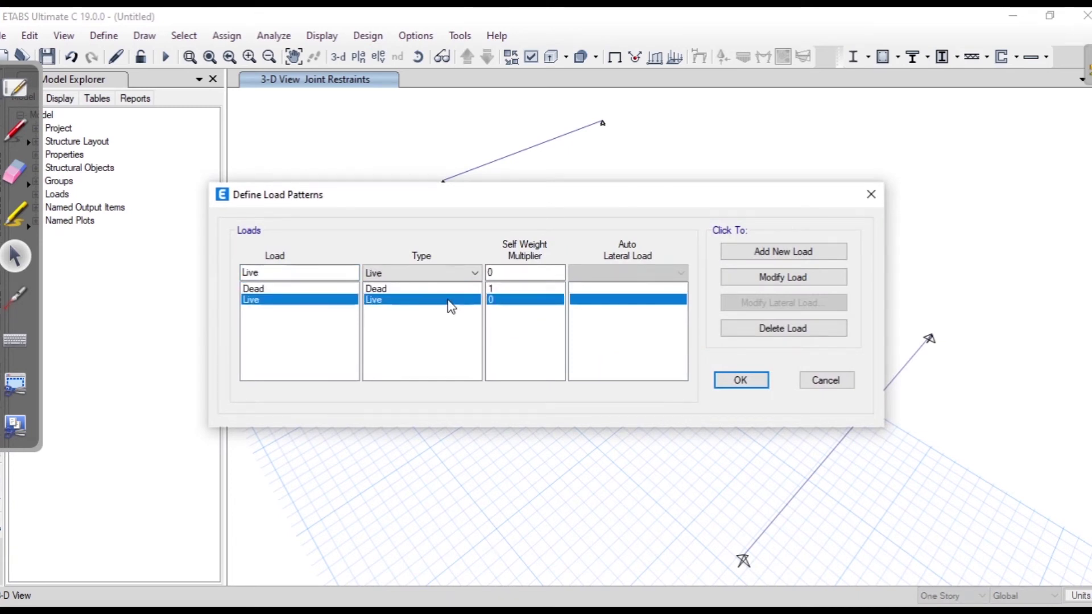
left_click(787, 336)
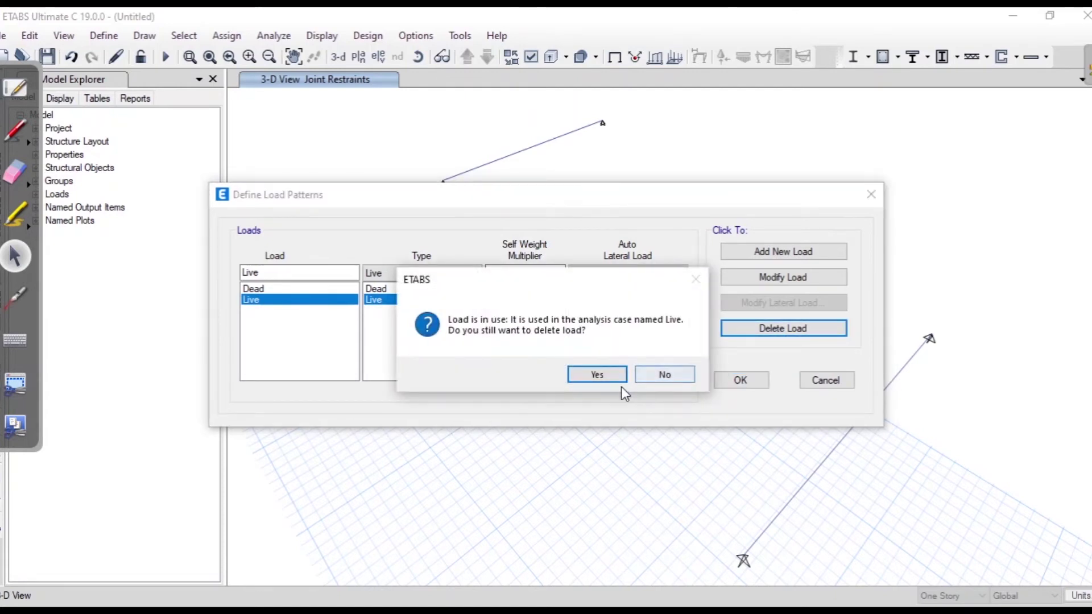
left_click(600, 377)
Step: Set the Dead pattern's self-weight multiplier to 0 and save the load patterns
type("0")
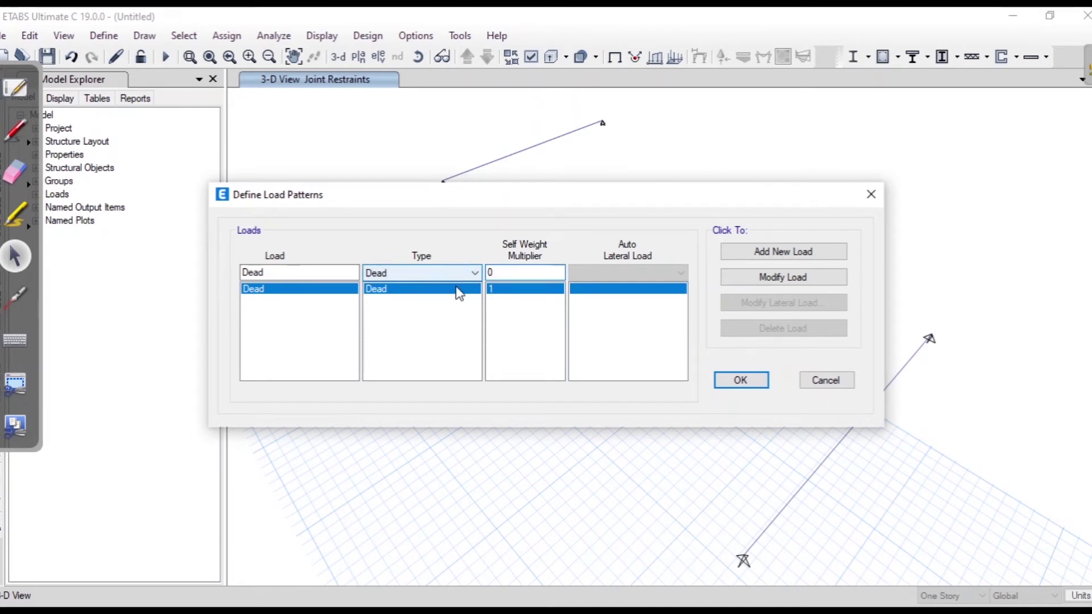
left_click(805, 278)
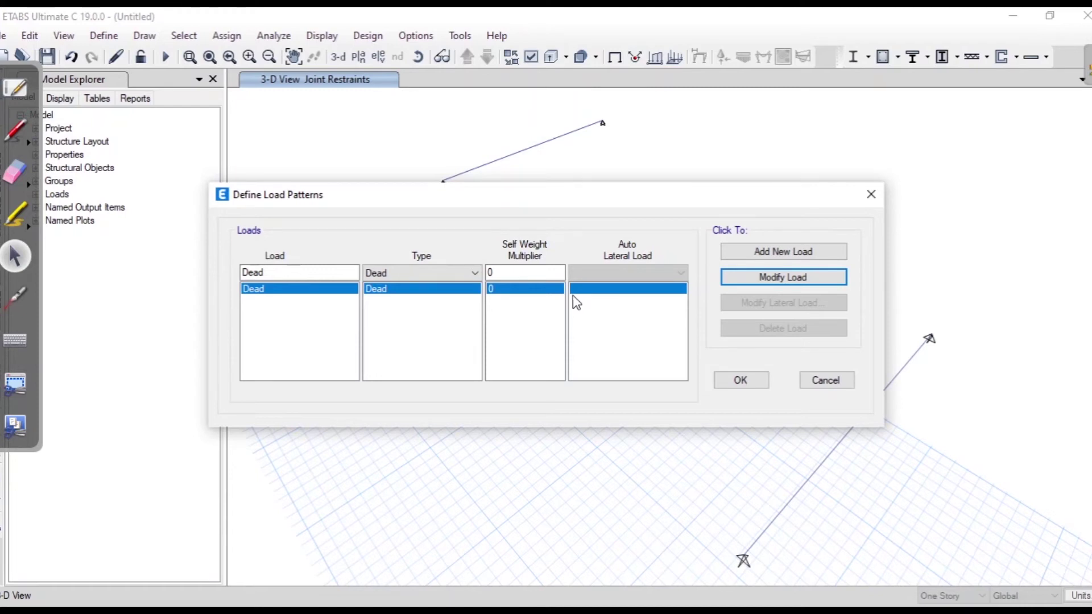
left_click(495, 273)
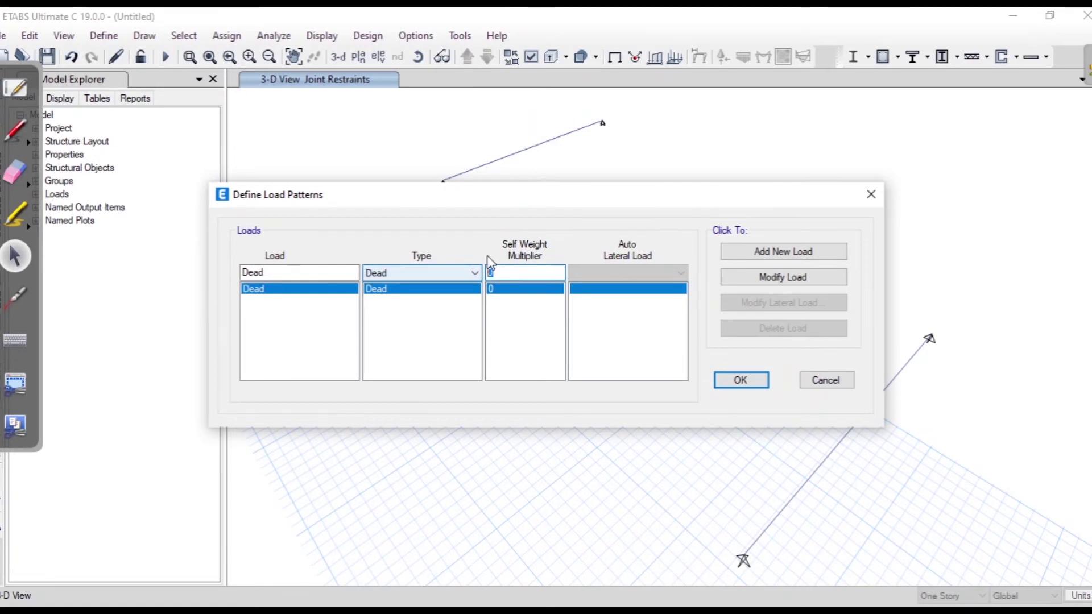
left_click(744, 382)
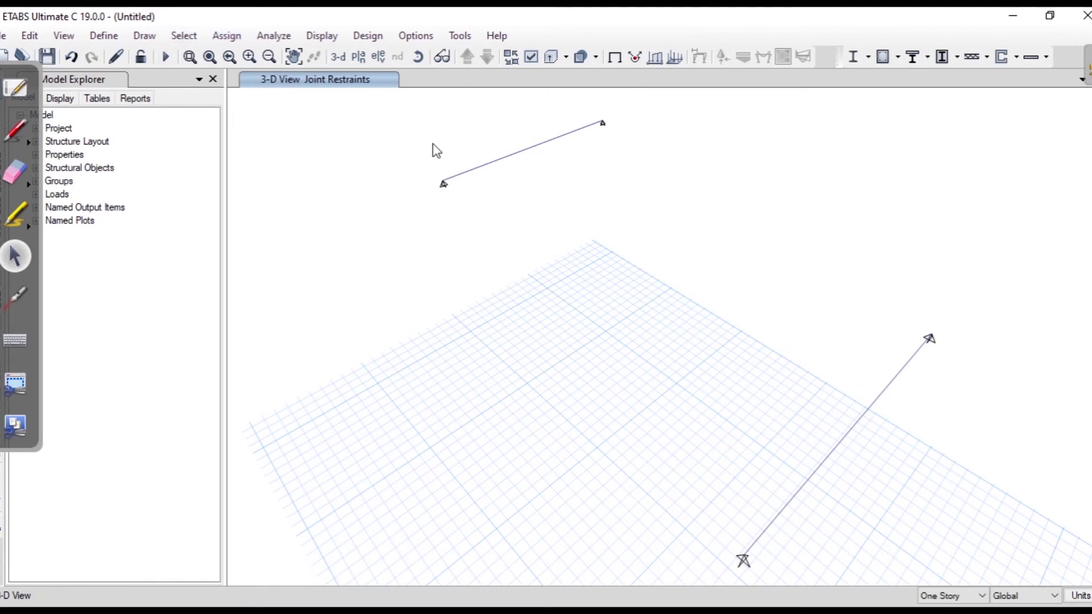
left_click(506, 163)
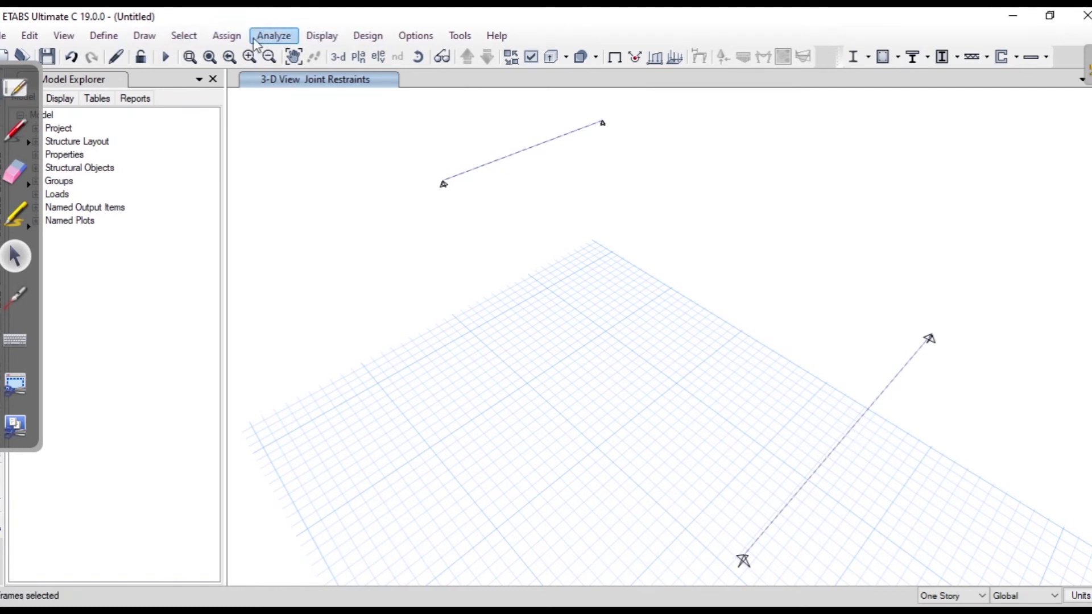
Step: Assign a 40 kN/m uniform distributed Dead load to both selected beams
left_click(184, 35)
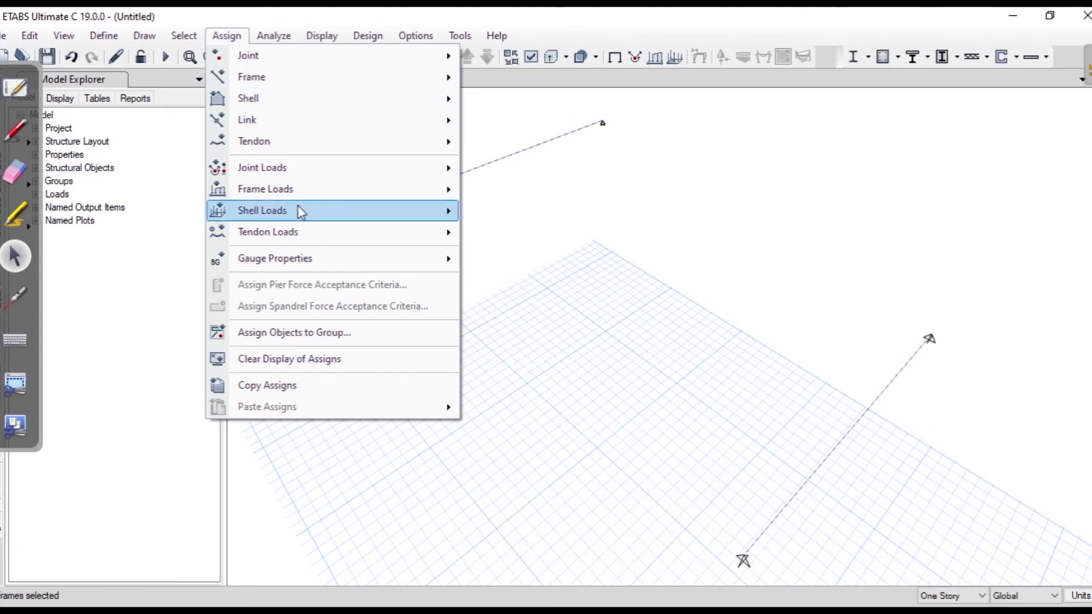
mouse_move(324, 188)
left_click(515, 220)
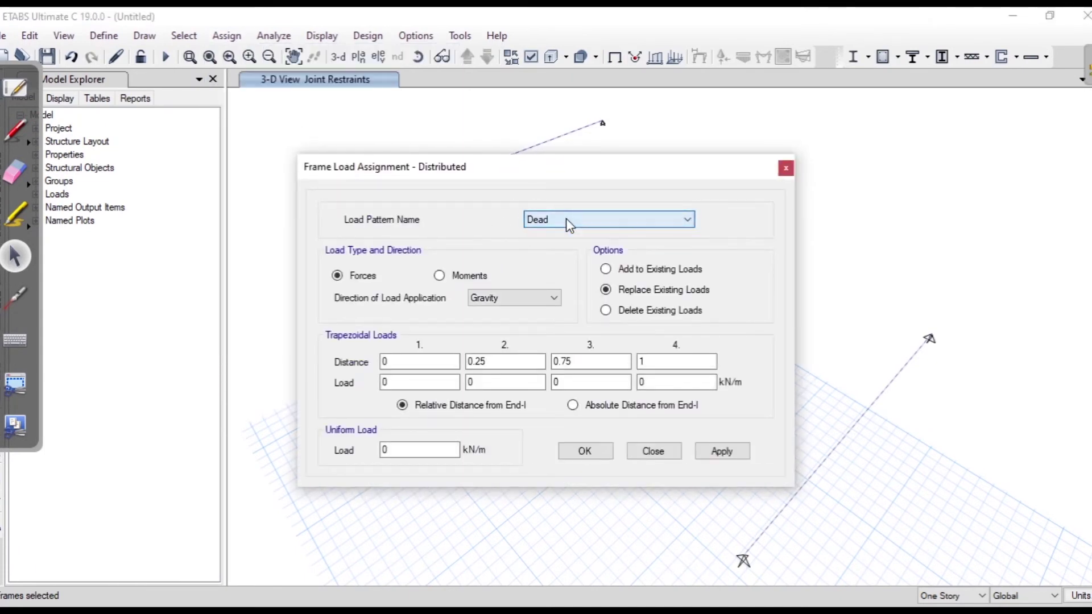
left_click_drag(398, 451, 312, 452)
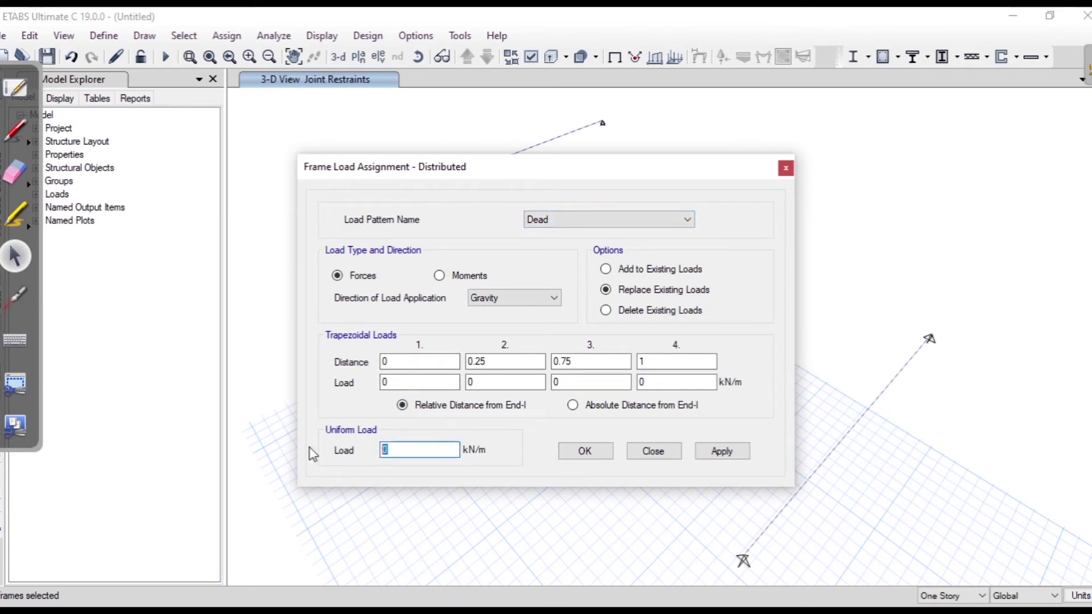
type("40")
left_click(595, 456)
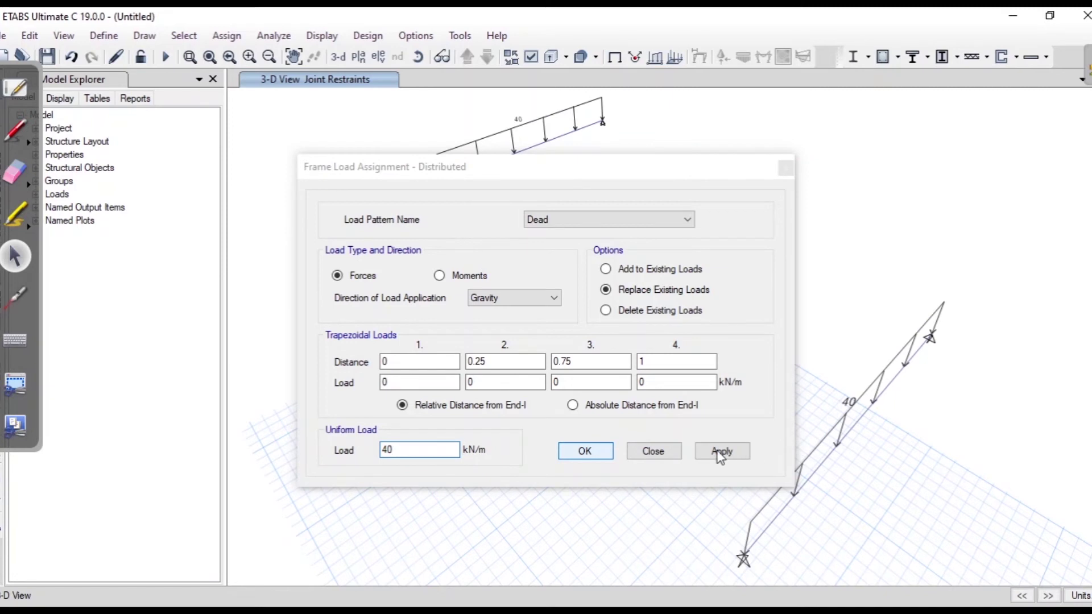
left_click(654, 451)
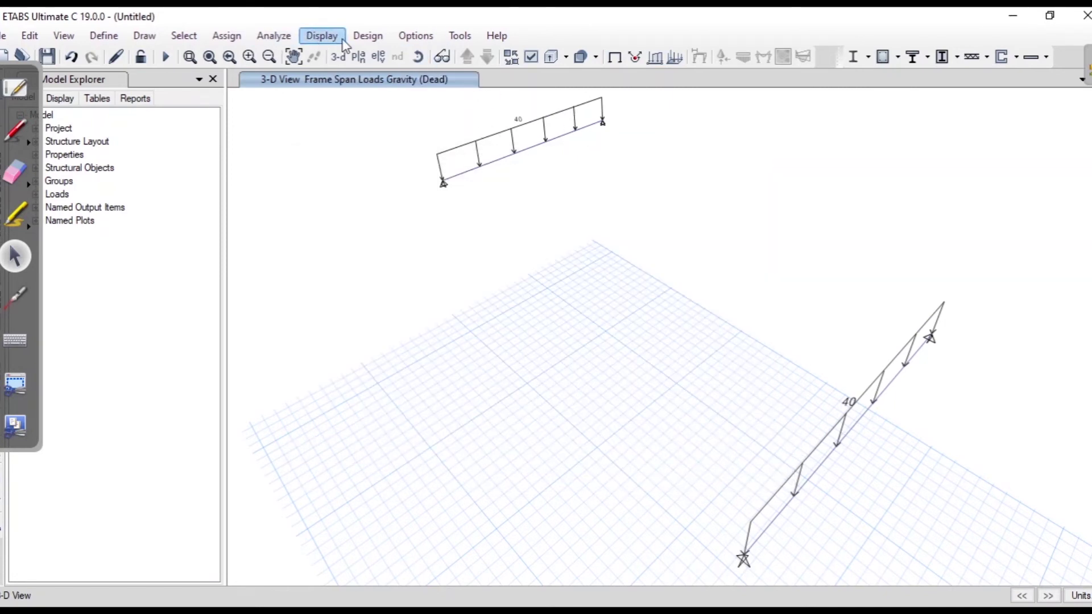
Step: Run the analysis, saving the model over the existing beamsnalysis file
left_click(273, 35)
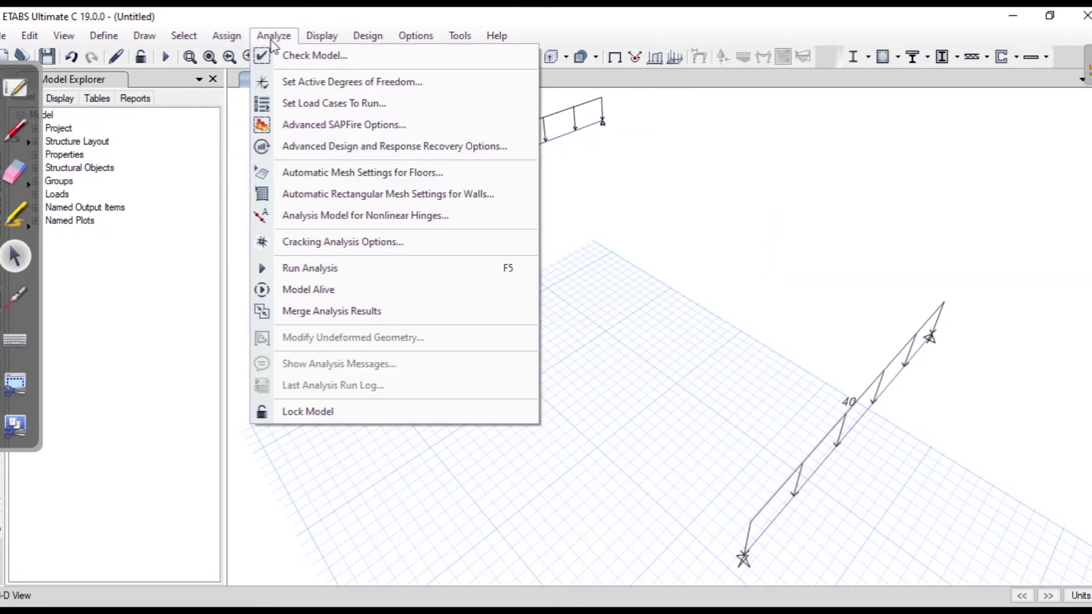
left_click(329, 270)
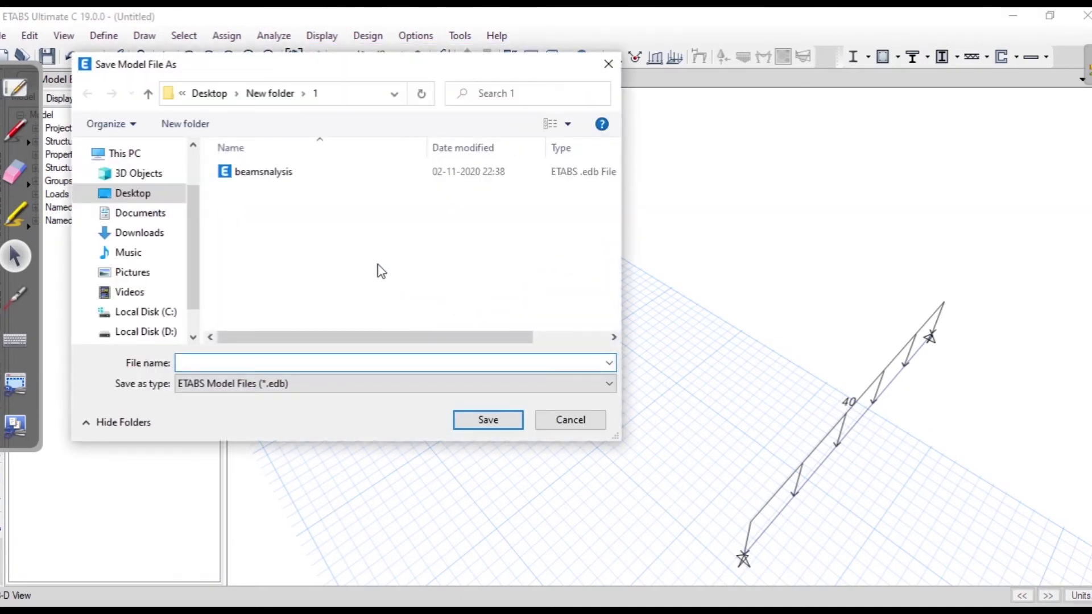
left_click(341, 172)
left_click(475, 423)
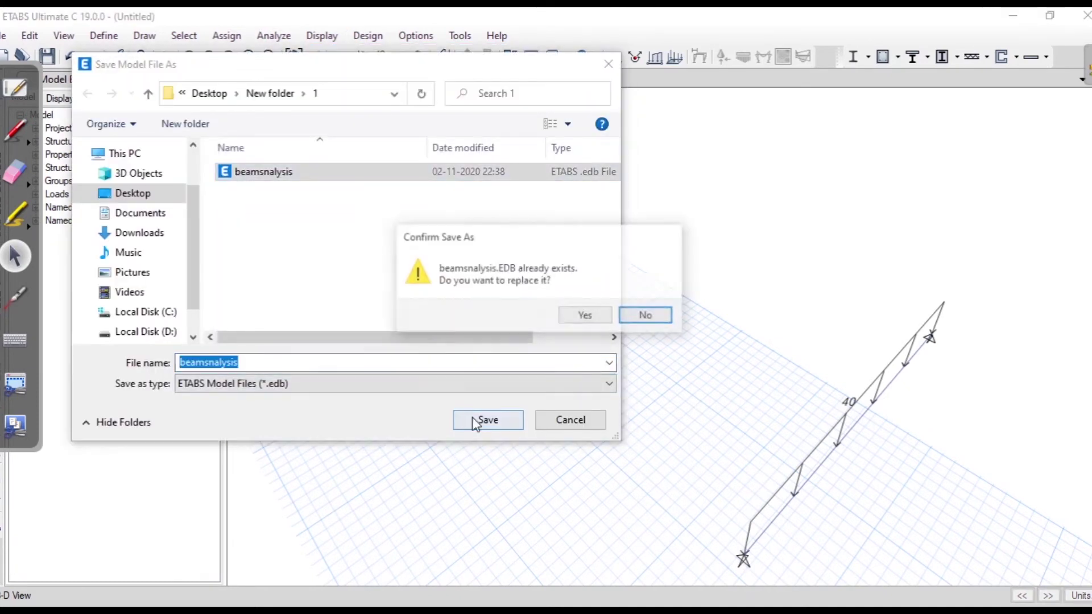
left_click(574, 316)
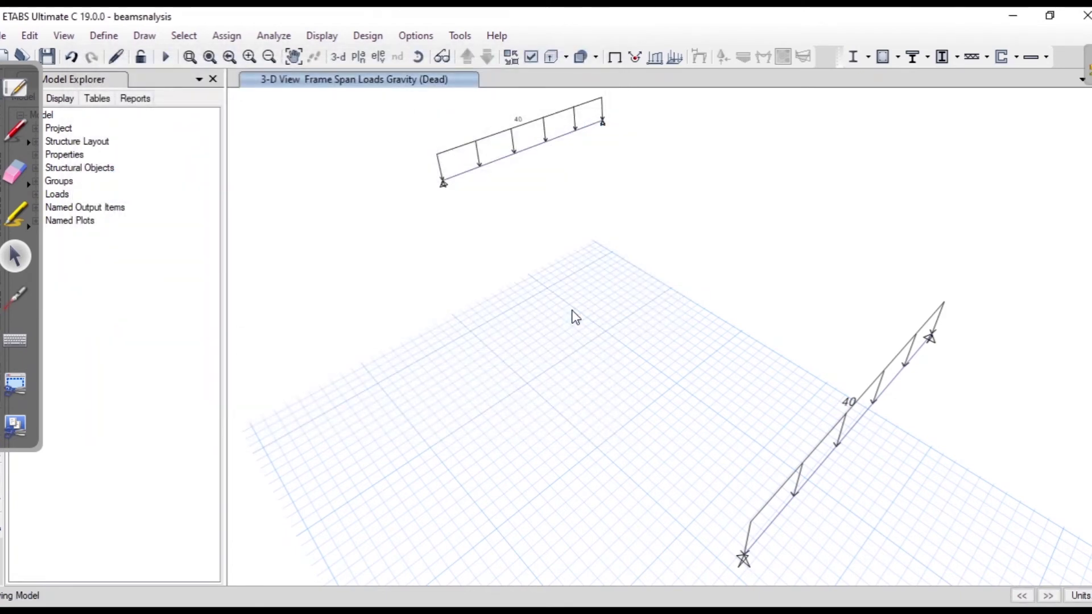
key("F5")
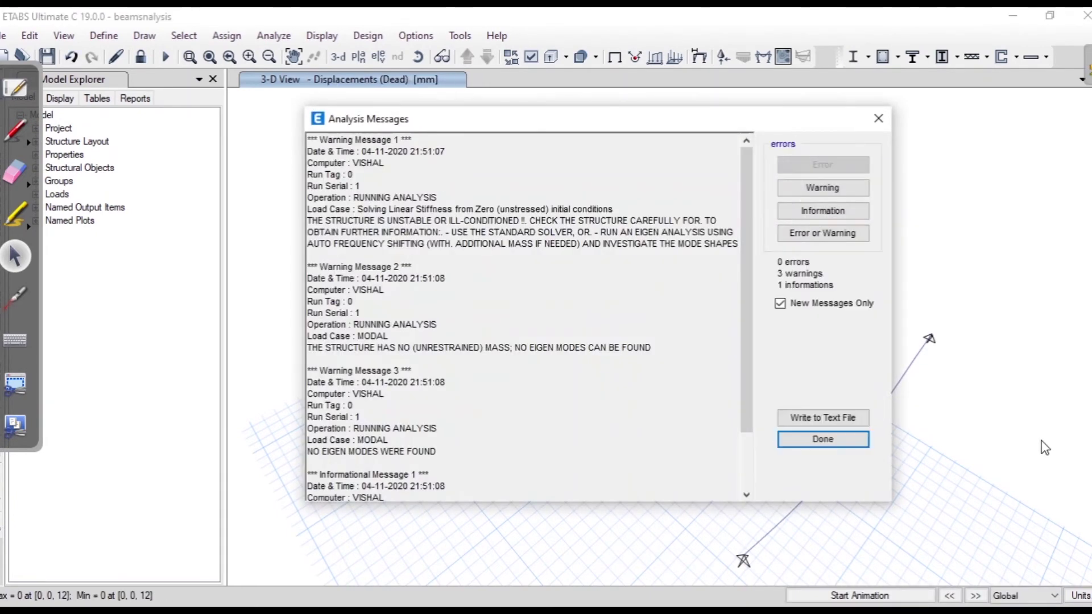
Step: Dismiss the analysis messages and bring up the member force diagram settings
left_click(814, 450)
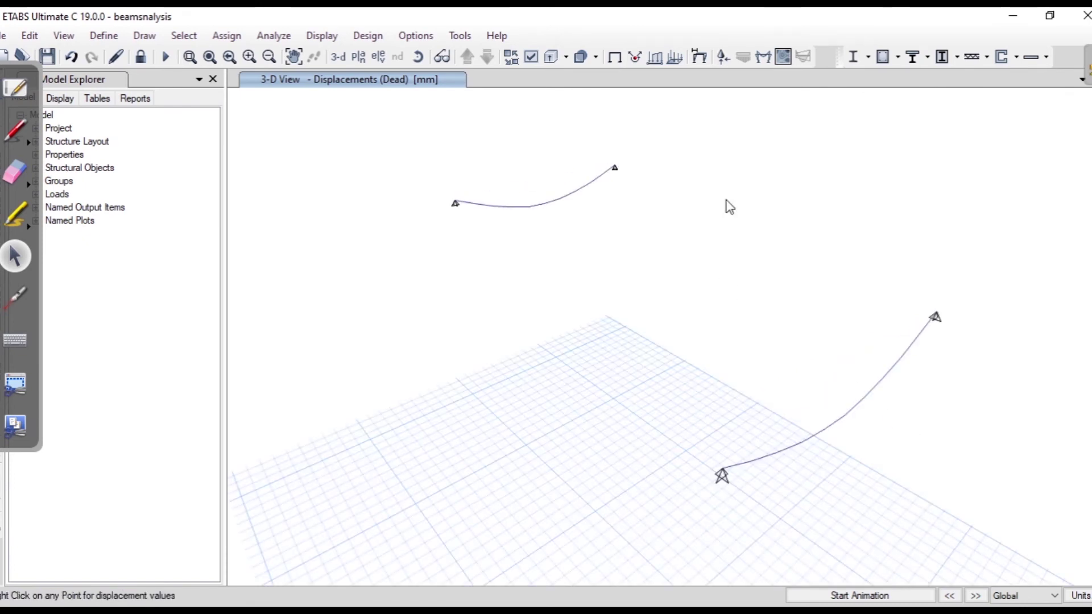
left_click(763, 58)
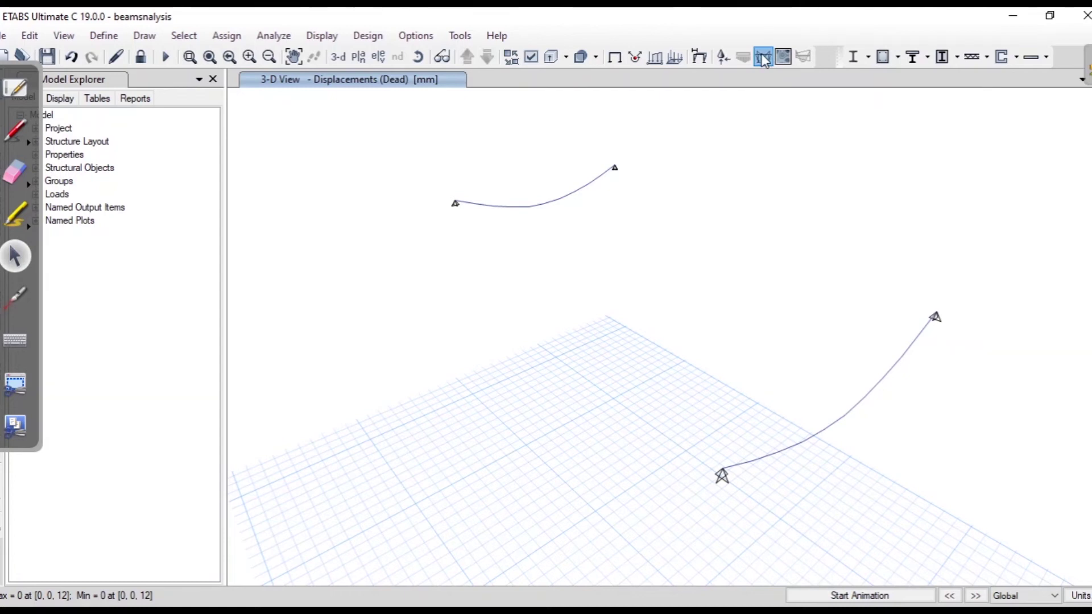
Step: Draw Dead-case Moment 3-3 diagrams on both beams with values shown at controlling stations
left_click_drag(10, 11, 147, 18)
left_click(212, 105)
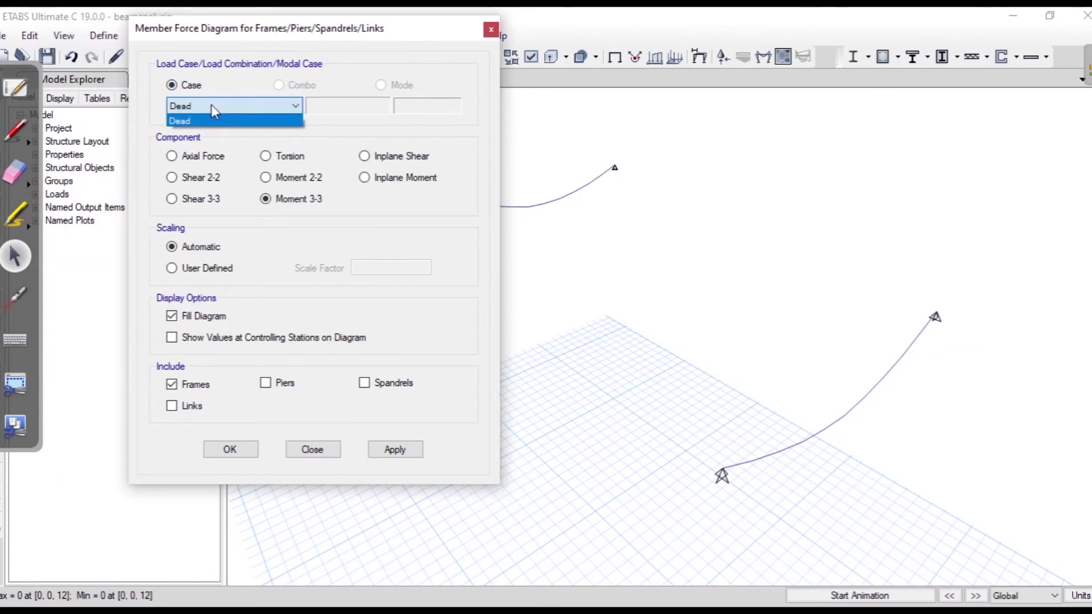
left_click(212, 105)
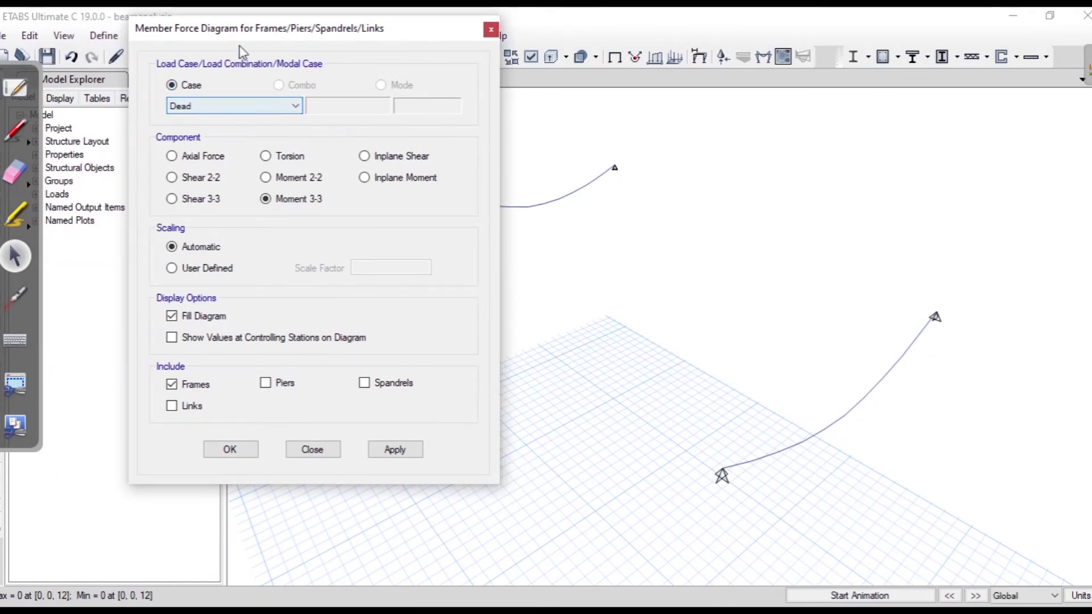
left_click_drag(239, 20, 200, 12)
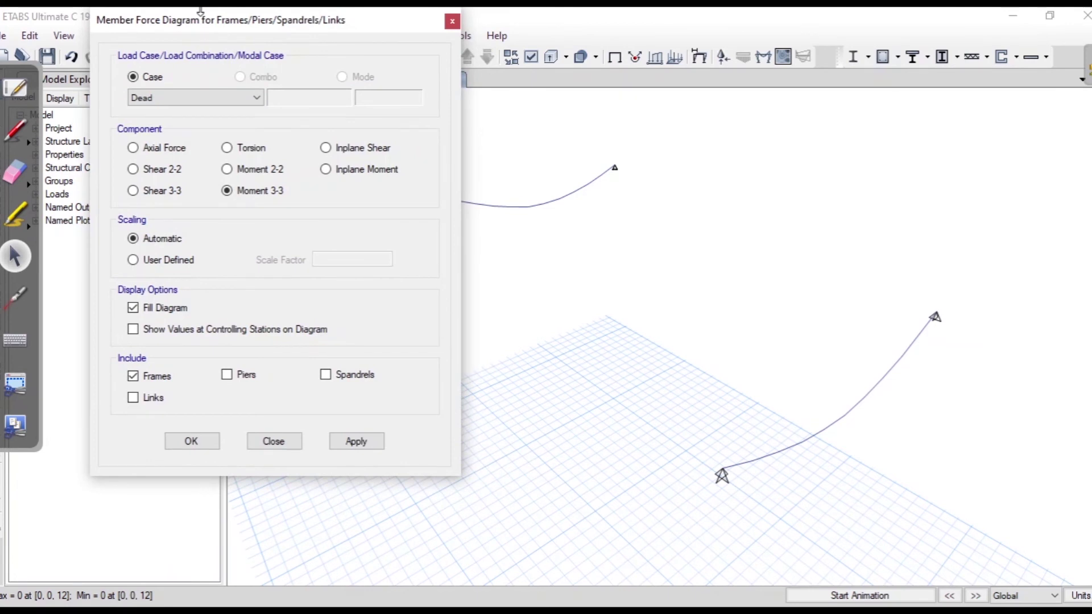
left_click(190, 92)
left_click(190, 92)
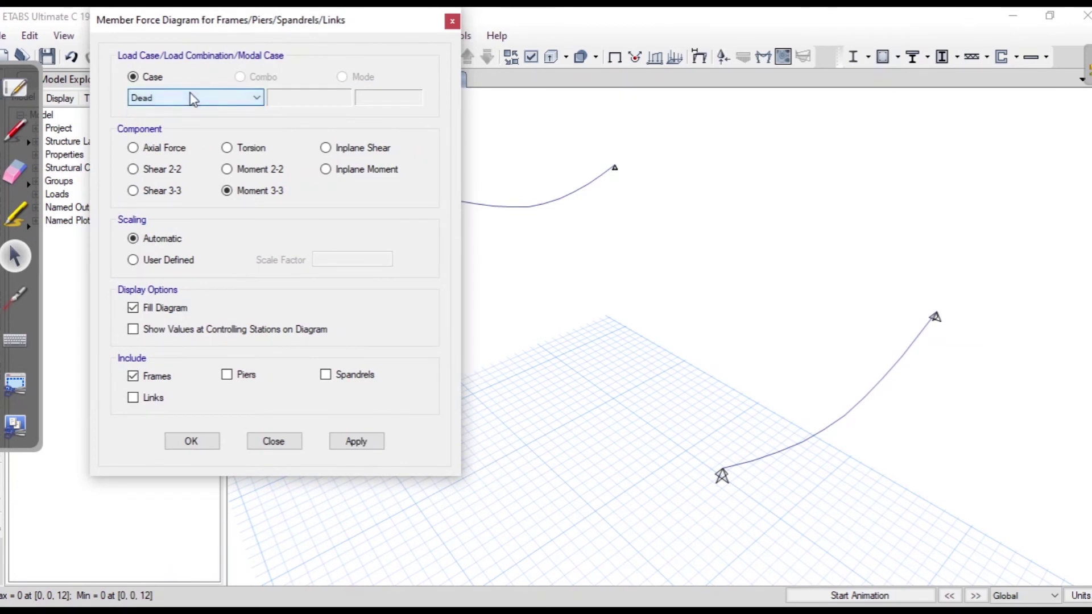
left_click(357, 442)
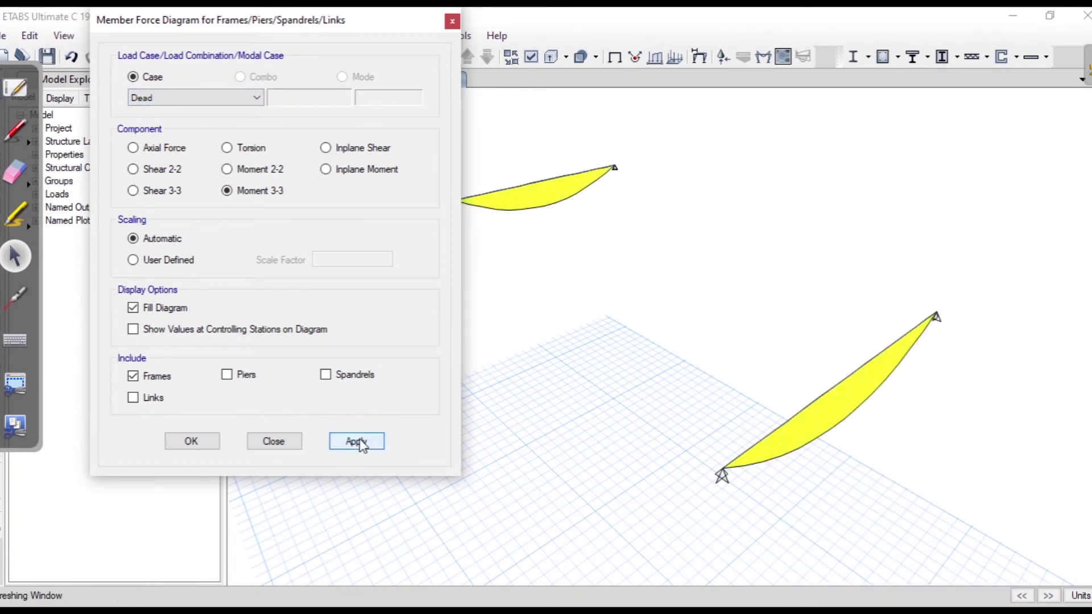
left_click(159, 331)
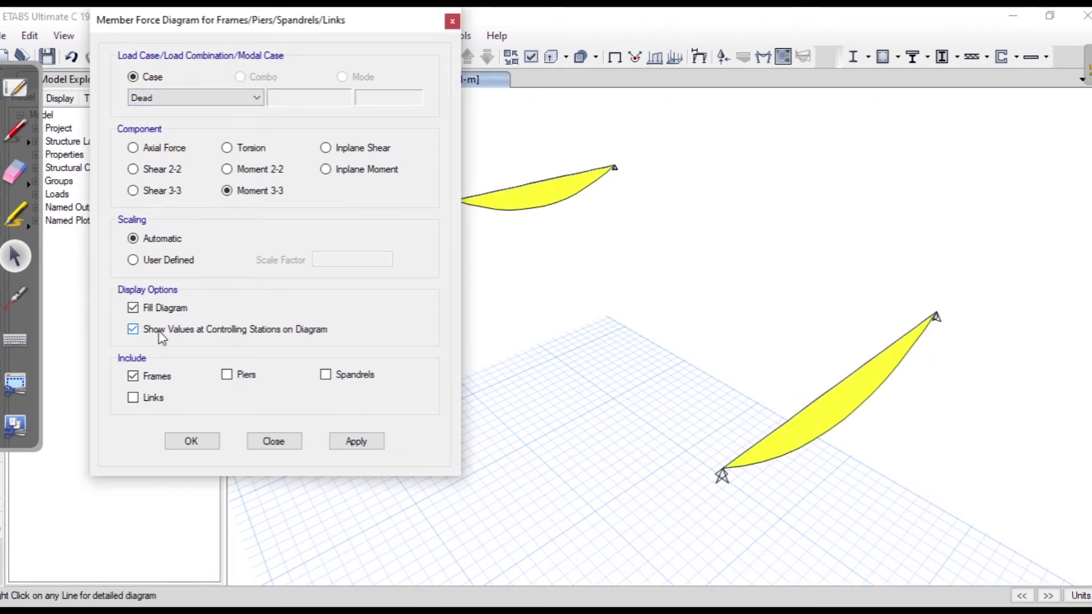
left_click(350, 444)
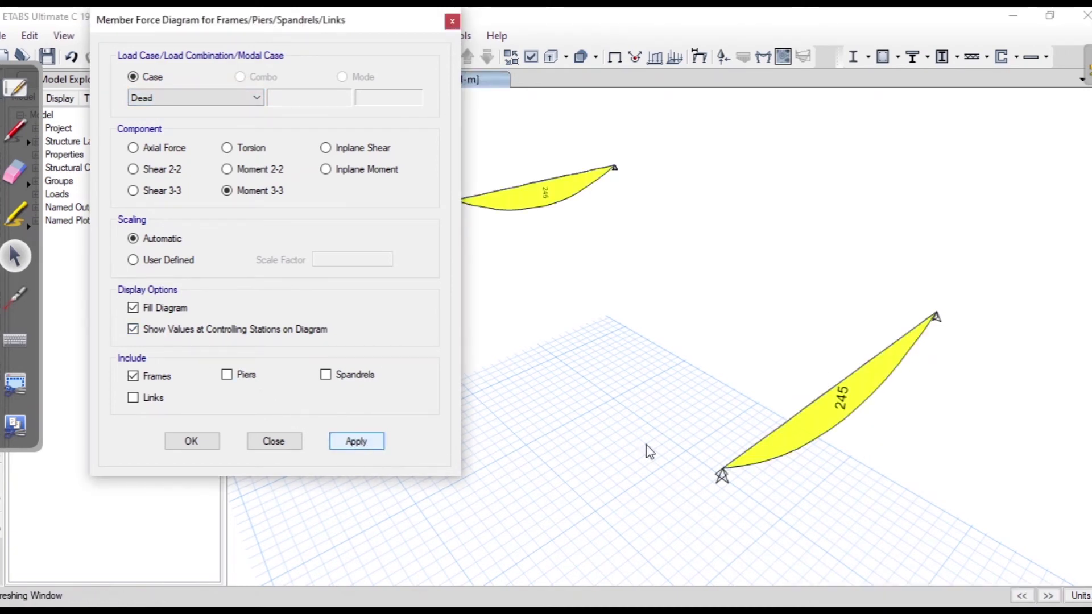
Step: In beam B1's detailed diagram, read the forces at 1 m, then the maximum values
right_click(823, 407)
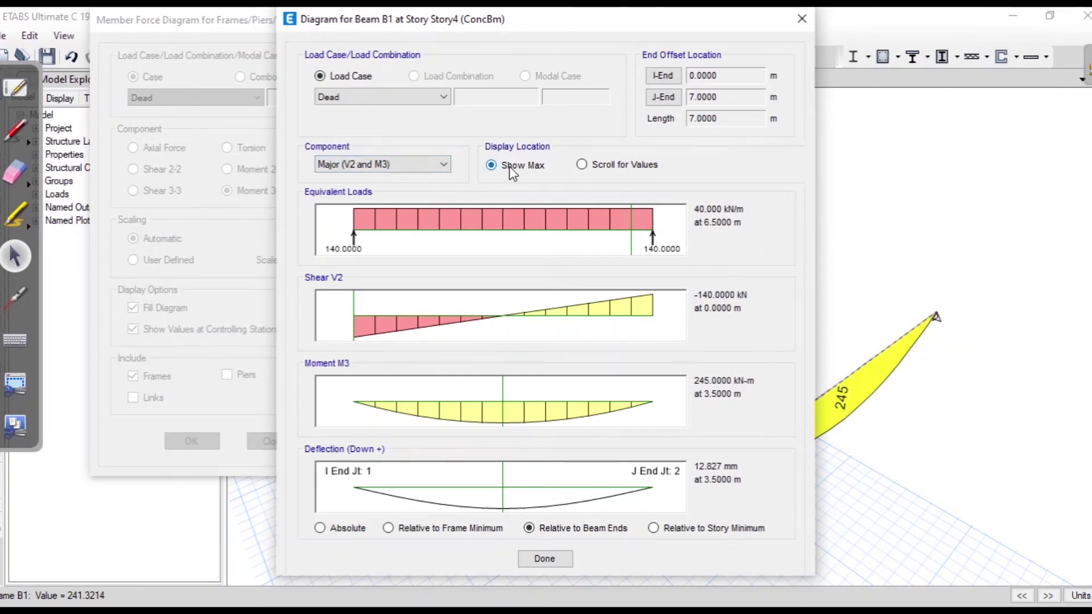
left_click(593, 168)
key("Tab")
type("1")
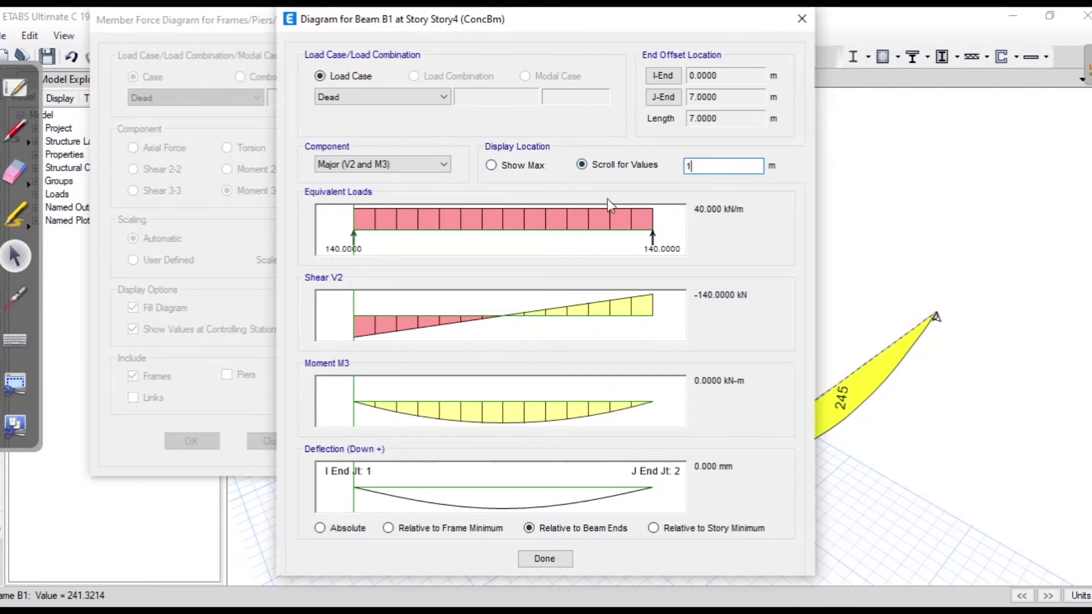
key("Tab")
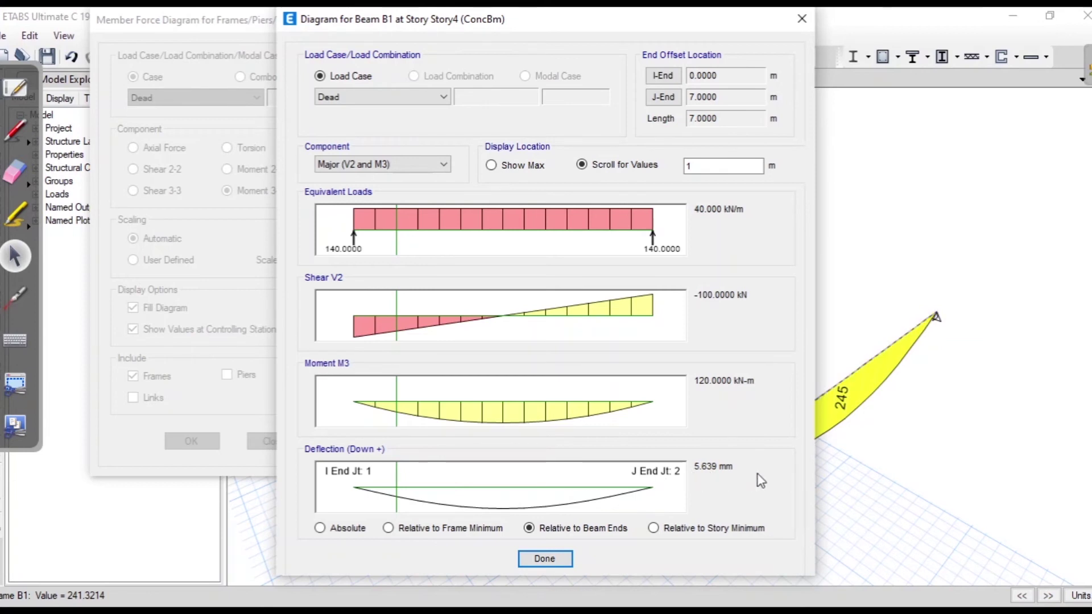
double_click(702, 169)
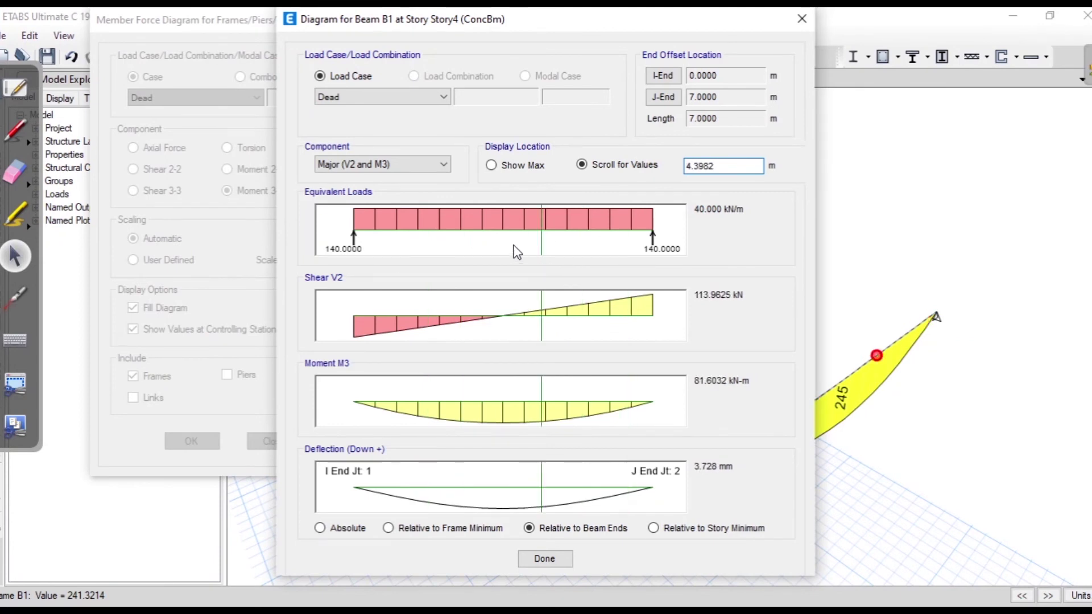
left_click(520, 171)
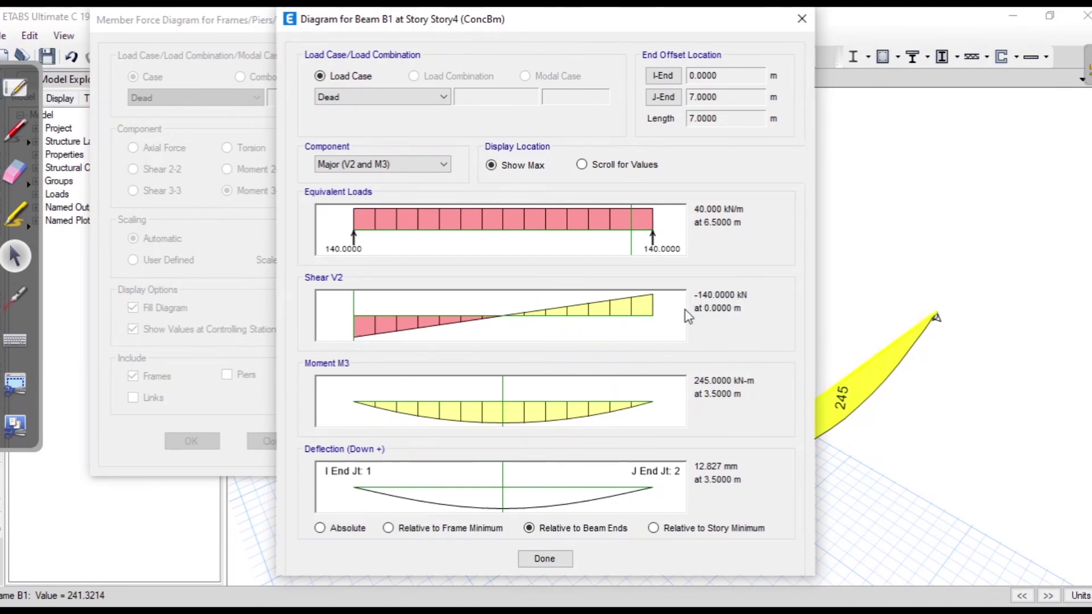
Step: Check B1's values at 7 m and mid-span, show maximums, and compare with the whiteboard calculation
left_click_drag(363, 304, 719, 334)
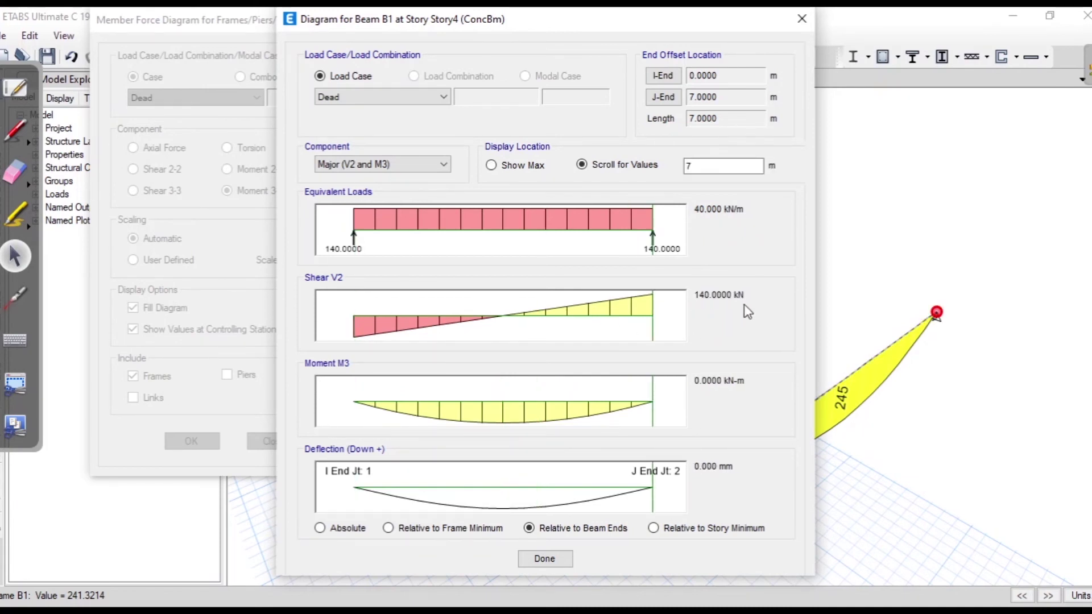
mouse_move(654, 385)
left_mouse_down()
mouse_move(583, 392)
mouse_move(503, 430)
left_mouse_up()
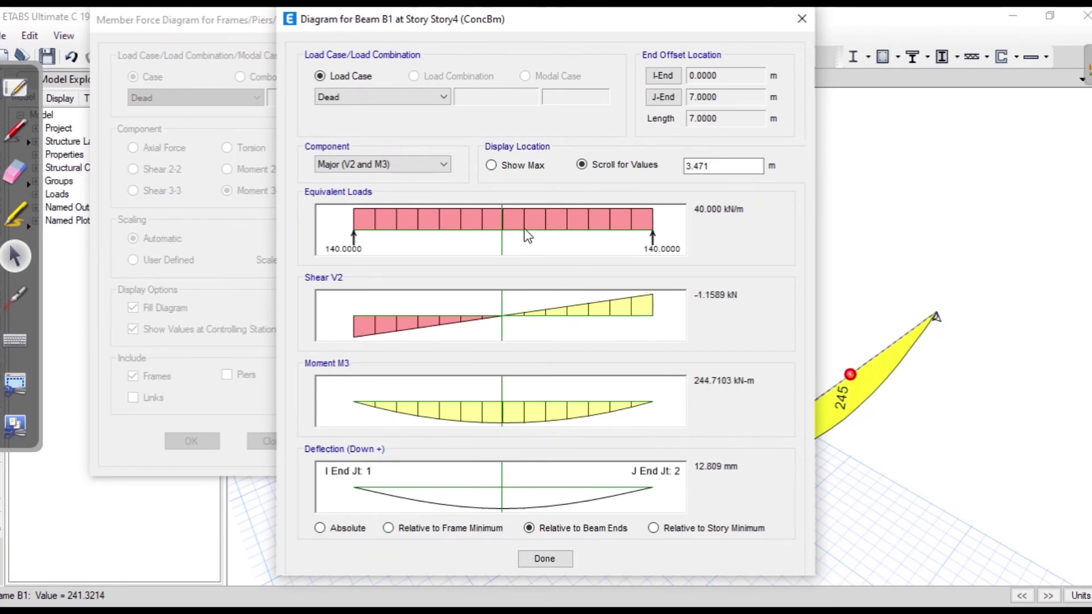
left_click(523, 168)
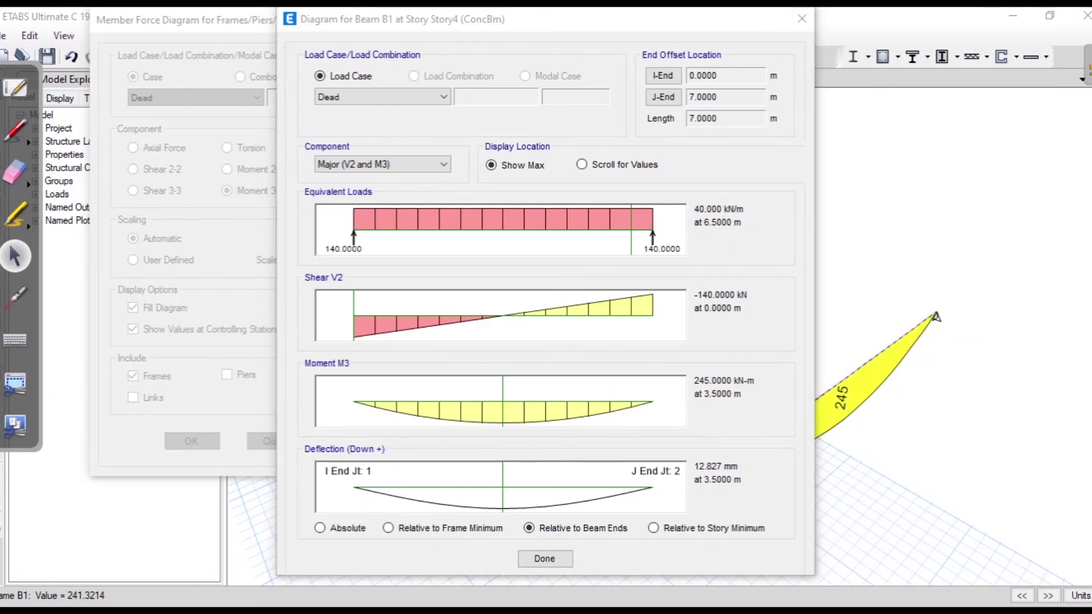
left_click(26, 95)
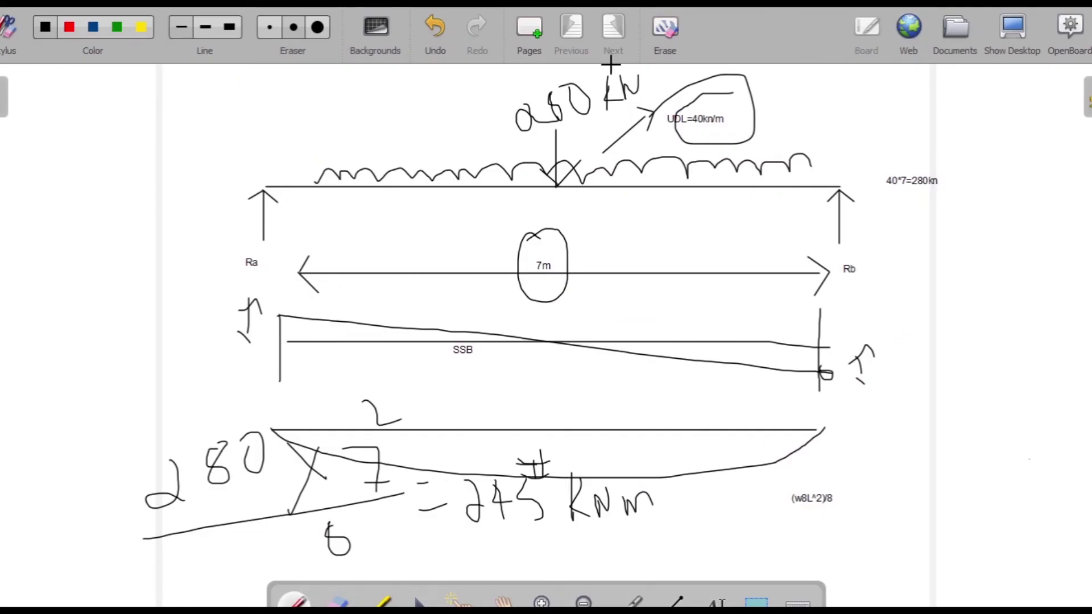
left_click(1029, 33)
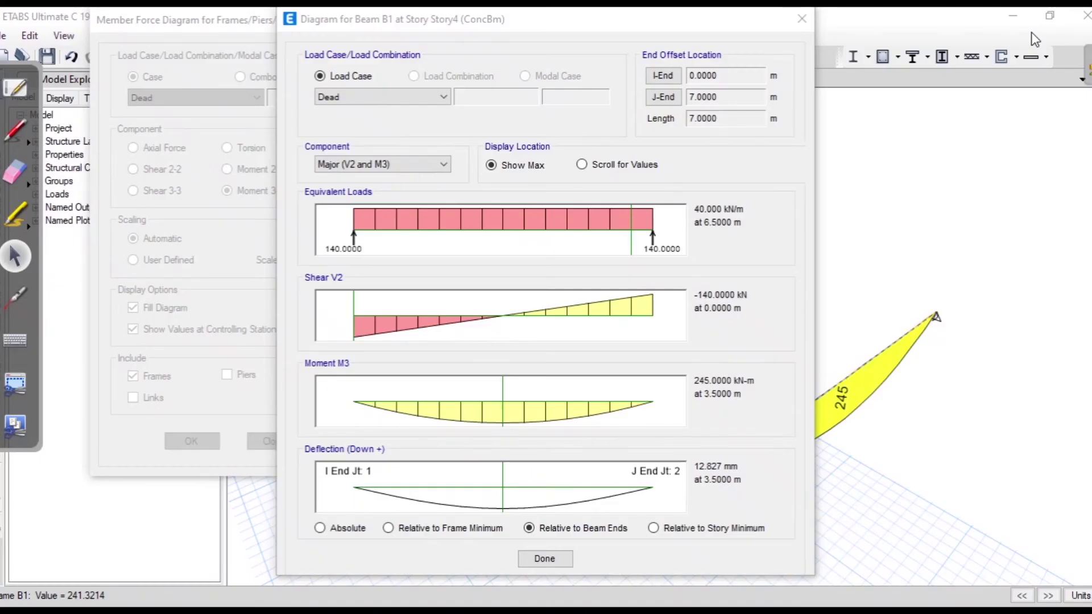
Step: Replace the moment diagrams with Shear 2-2 diagrams (−140 to 140 kN), viewing the beams edge-on
left_click(802, 19)
left_click(150, 169)
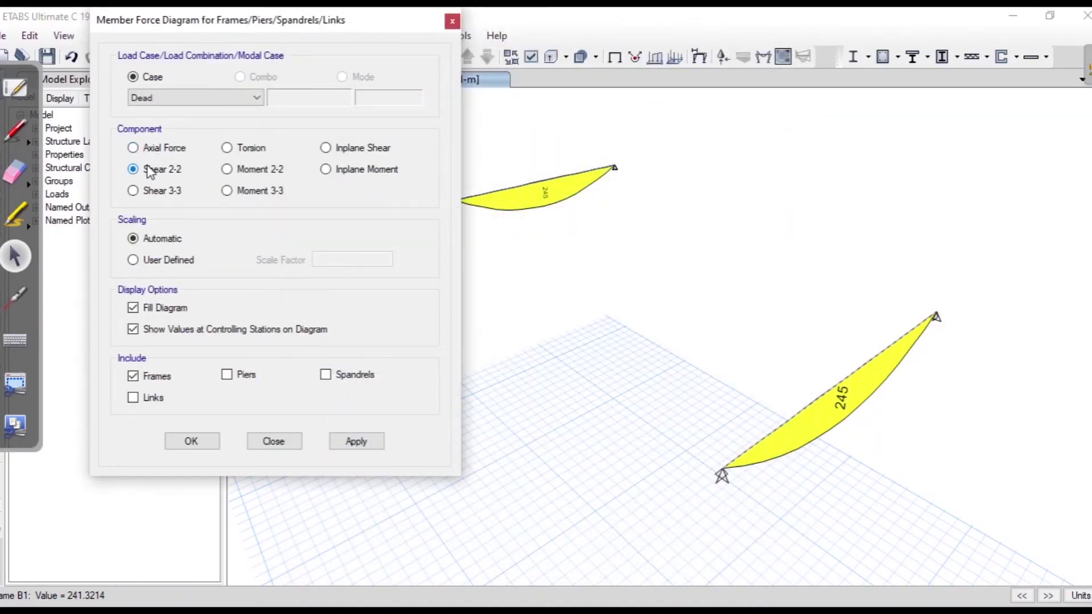
left_click(348, 444)
middle_click_drag(873, 452, 653, 360, "shift")
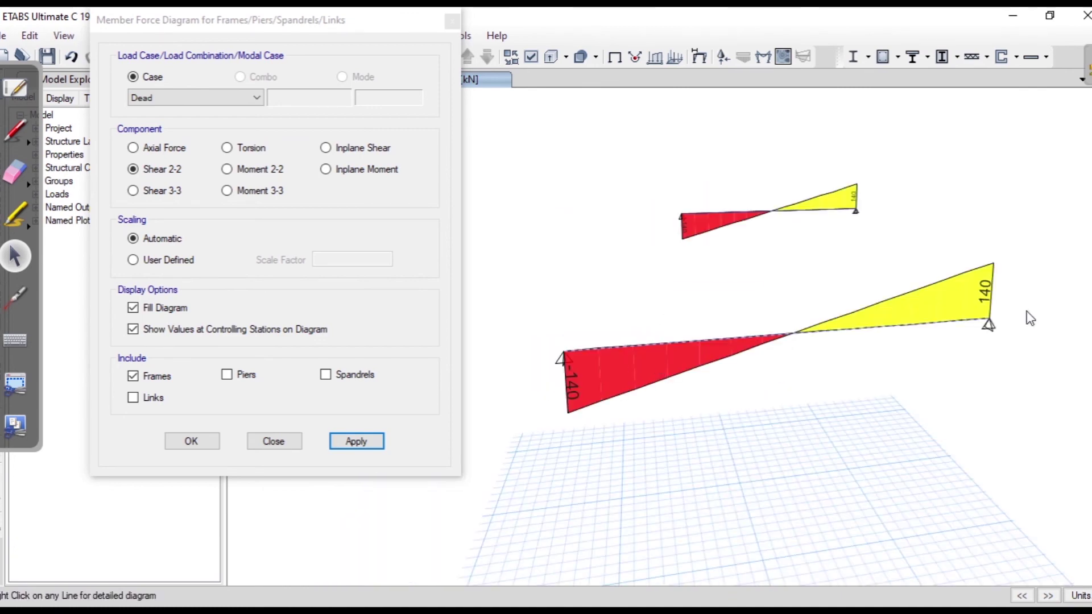
mouse_move(819, 215)
mouse_move(736, 251)
middle_mouse_down("shift")
mouse_move(760, 279)
mouse_move(755, 240)
middle_mouse_up("shift")
middle_click_drag(721, 166, 722, 166, "shift")
scroll(724, 169, "up", 3)
right_click(732, 349)
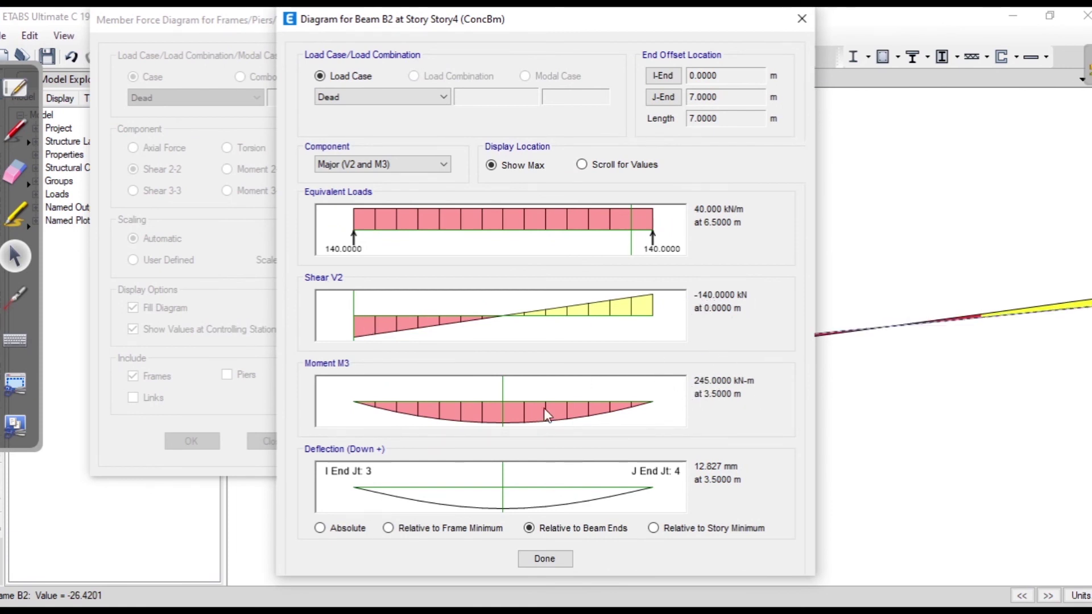
left_click(581, 164)
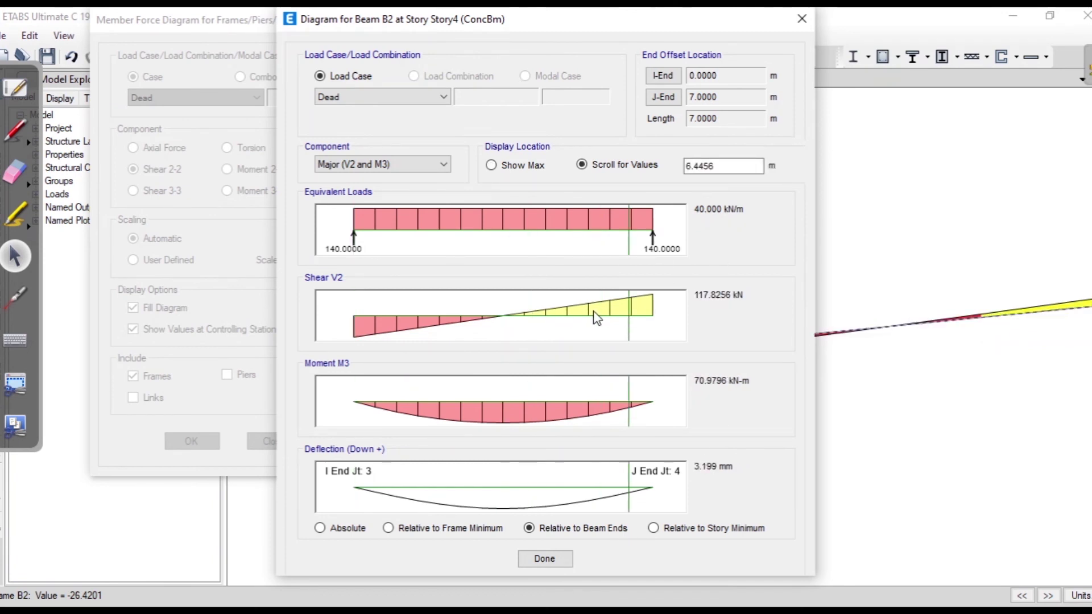
left_click(740, 167)
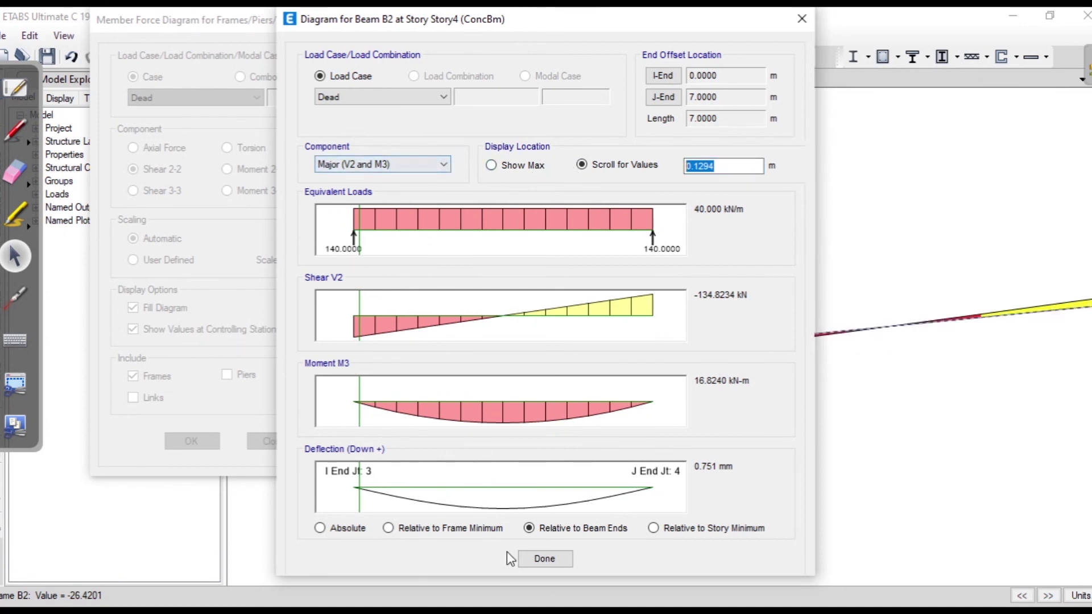
left_click(527, 554)
Step: Redraw both beams with Moment 3-3 diagrams labelled 245, closing the settings and viewing in perspective
left_click(227, 191)
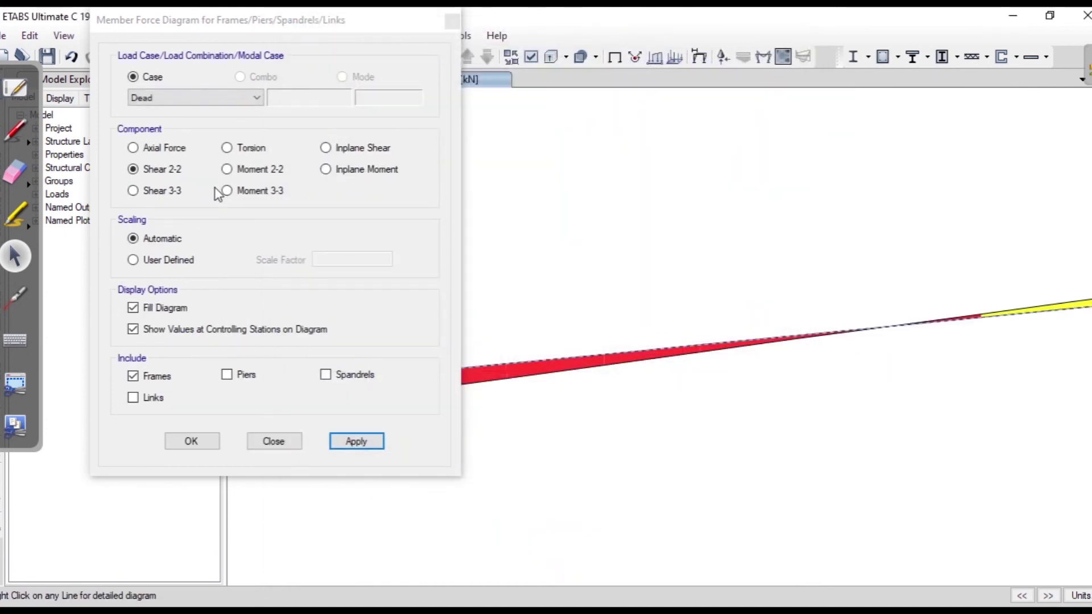
left_click(360, 444)
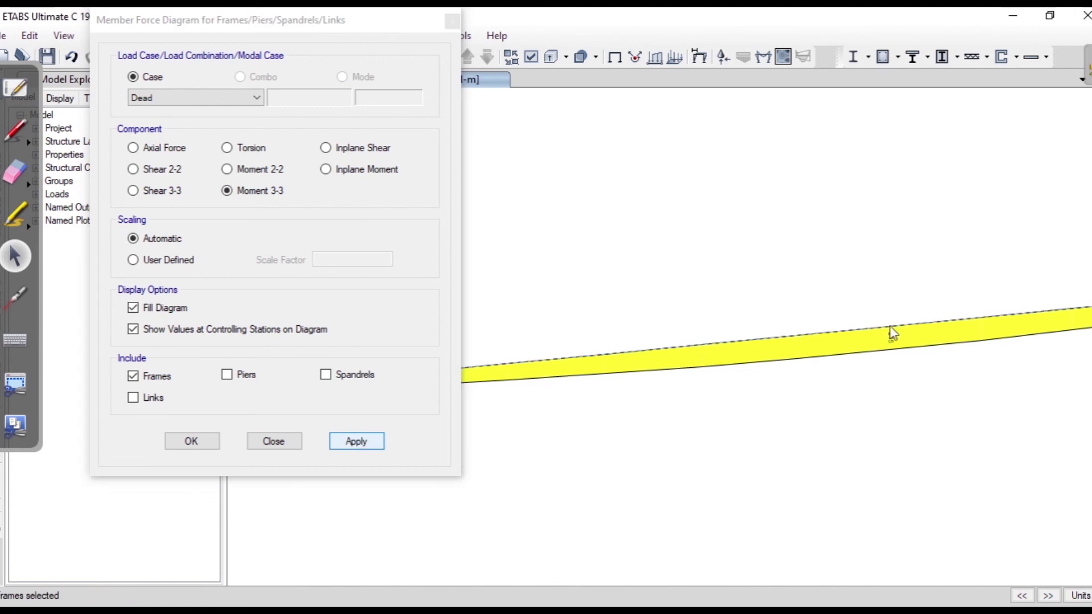
middle_click_drag(914, 356, 897, 339)
middle_click_drag(790, 377, 801, 429)
scroll(797, 409, "down", 2)
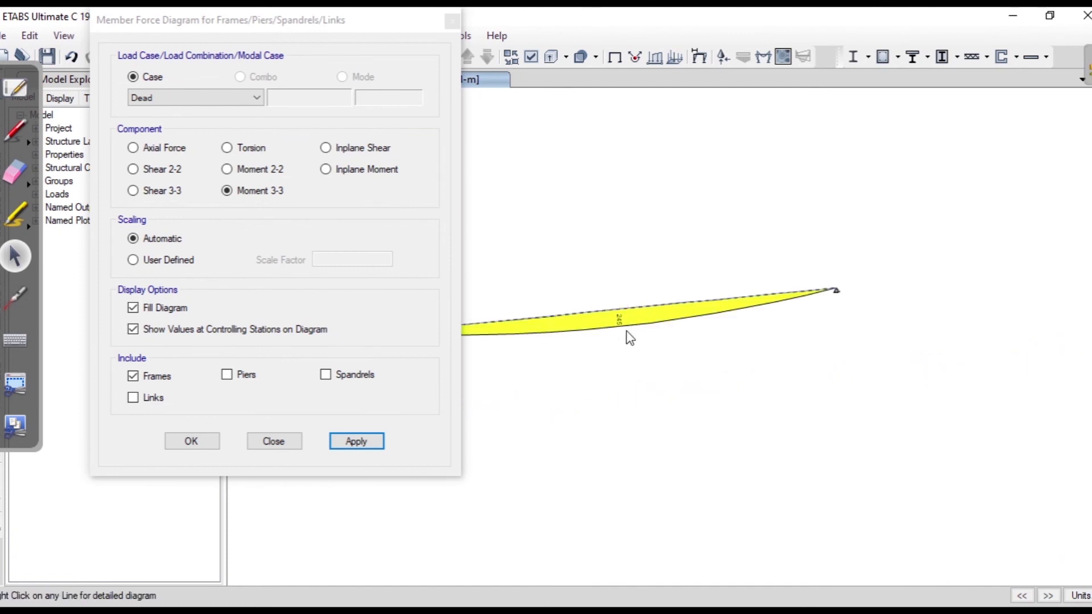
left_click(274, 441)
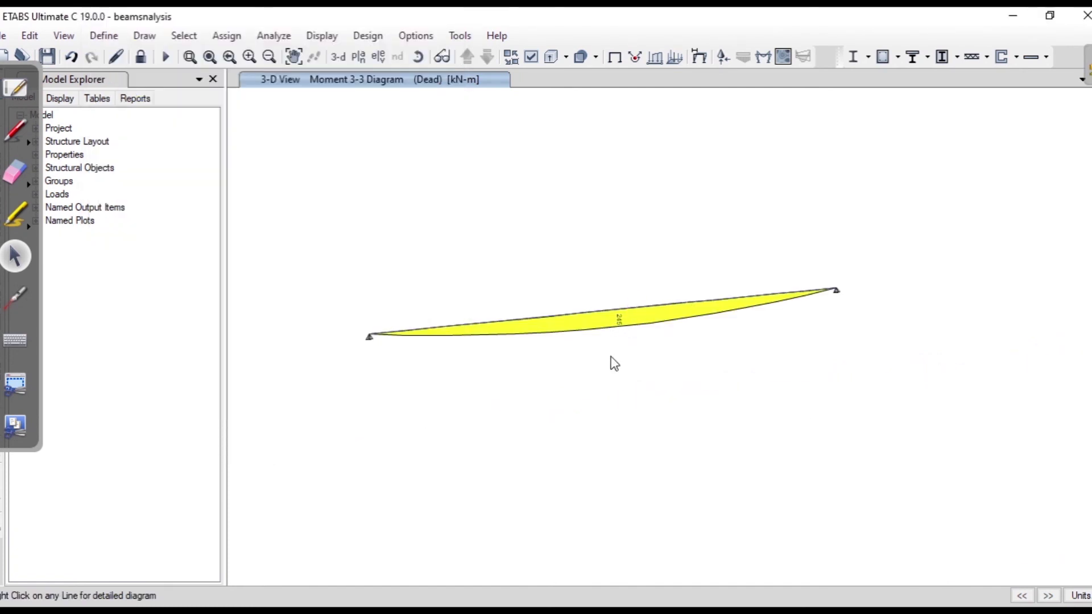
middle_click_drag(612, 364, 561, 315, "shift")
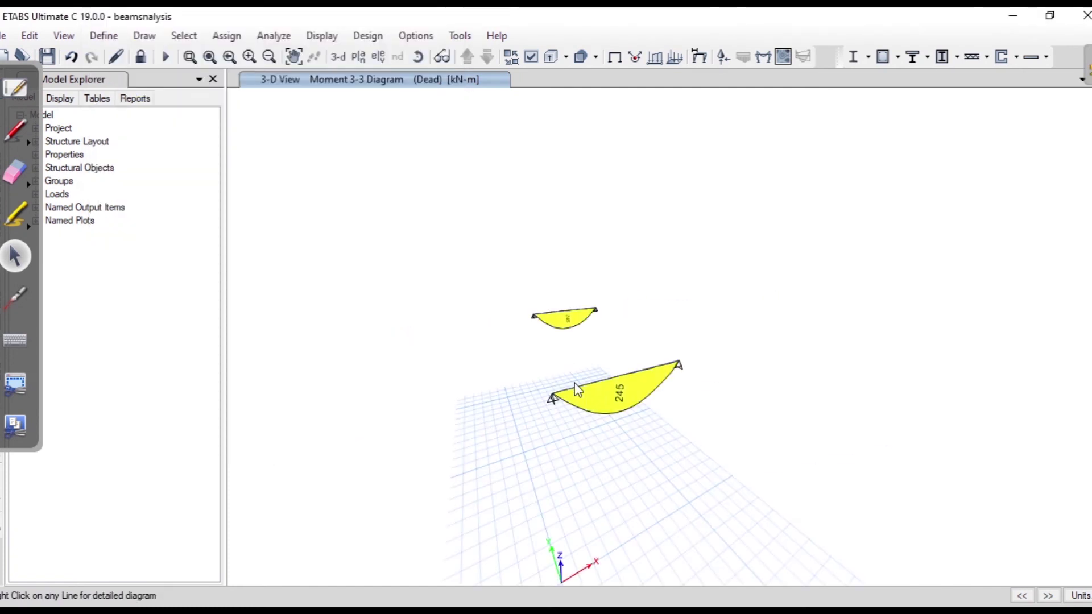